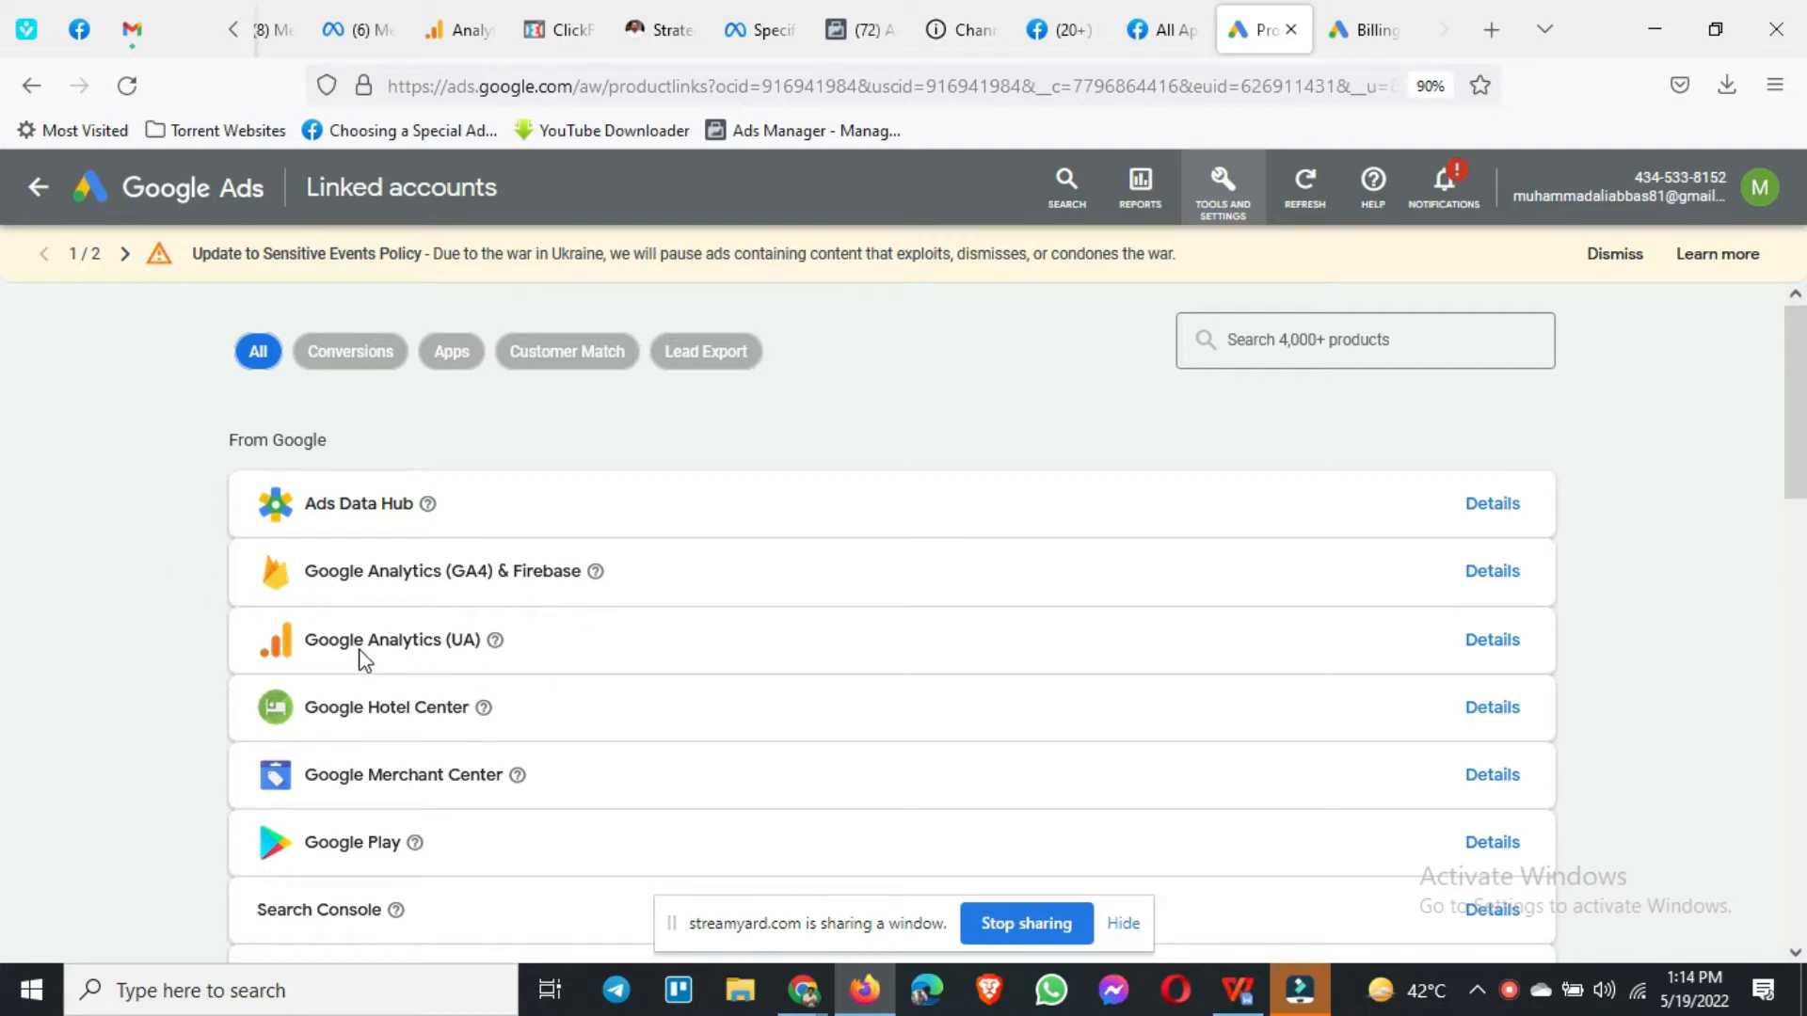
Step: Skim the Linked accounts product list, then bring up the Tools and Settings overview menu
scroll(360, 656, "down", 2)
scroll(454, 825, "down", 10)
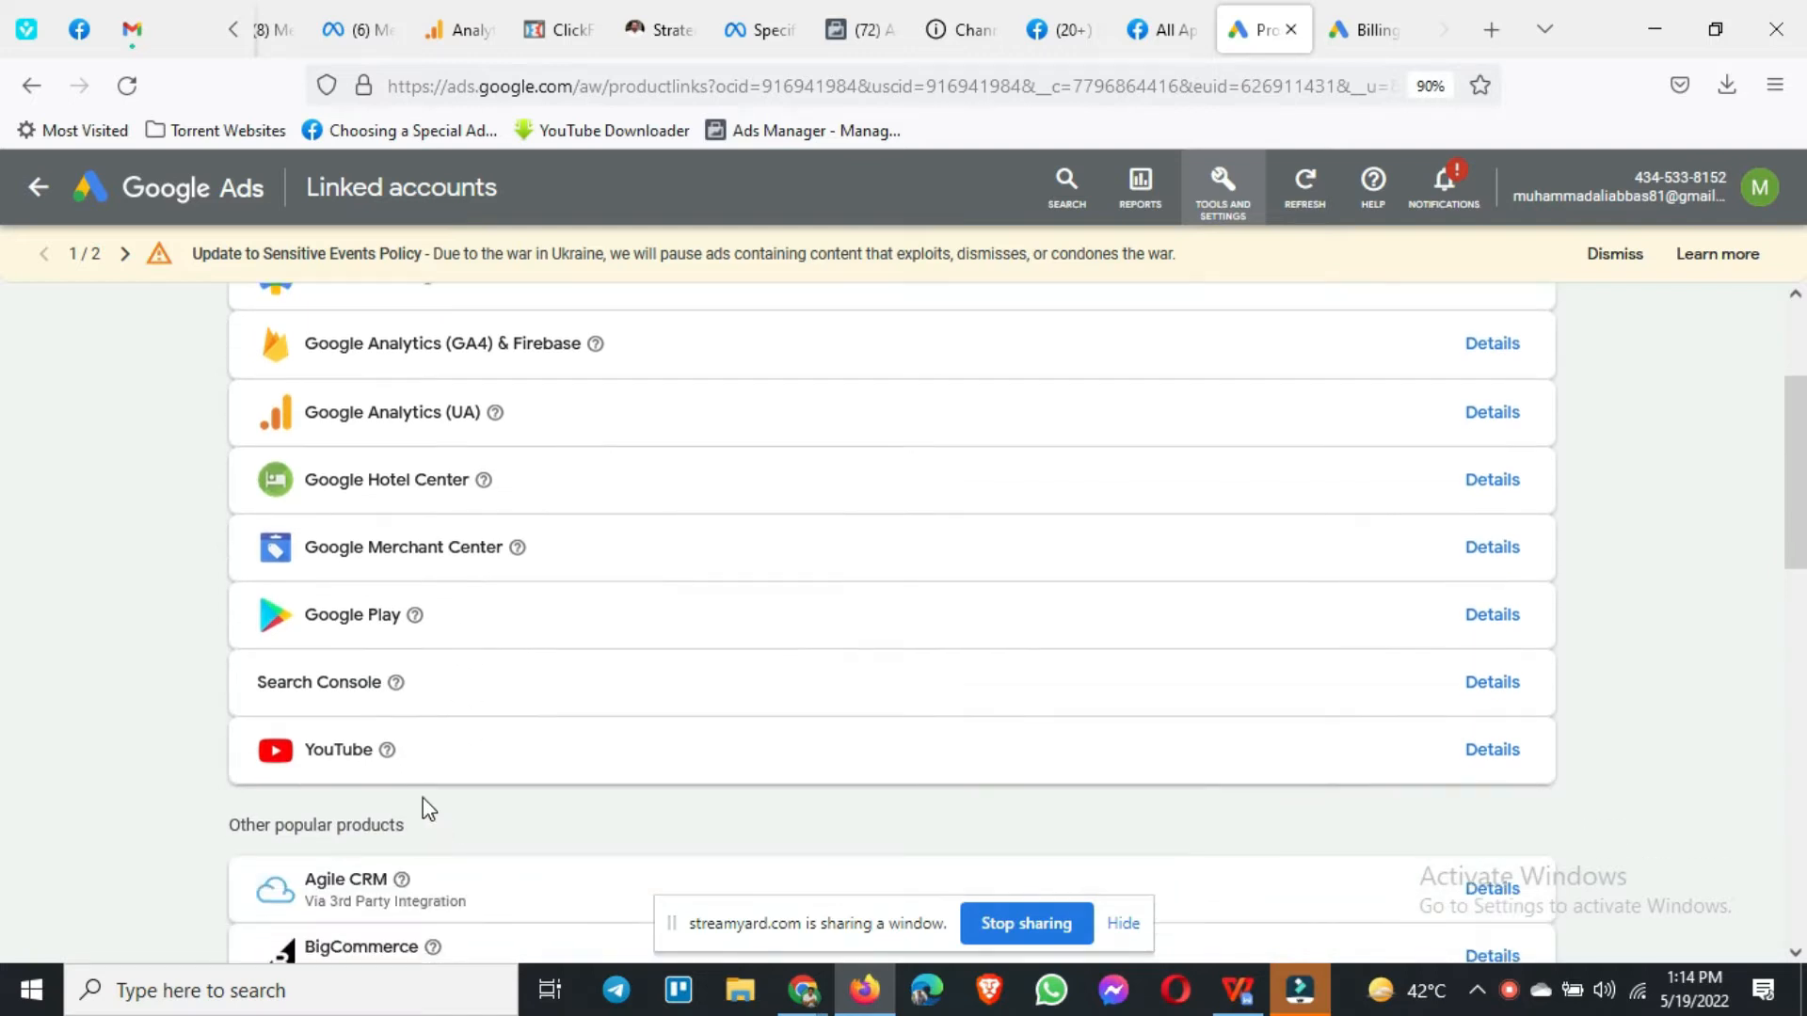
scroll(418, 814, "down", 4)
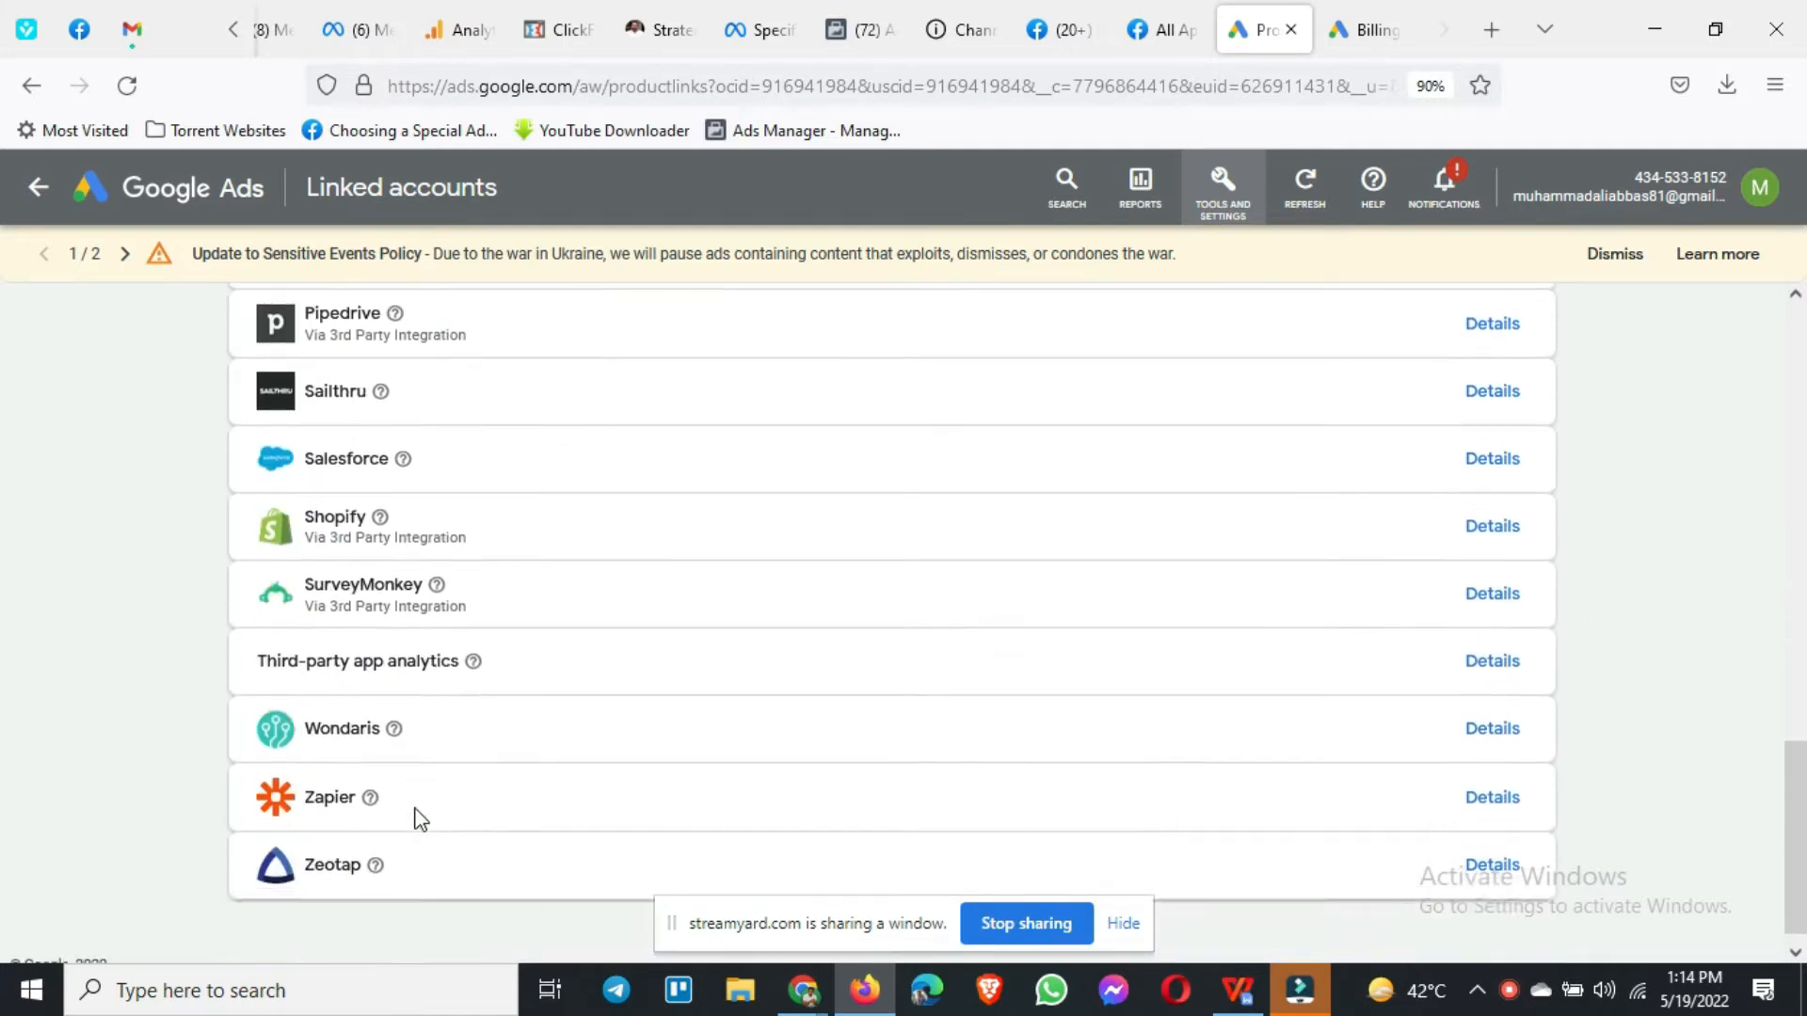
scroll(418, 814, "up", 15)
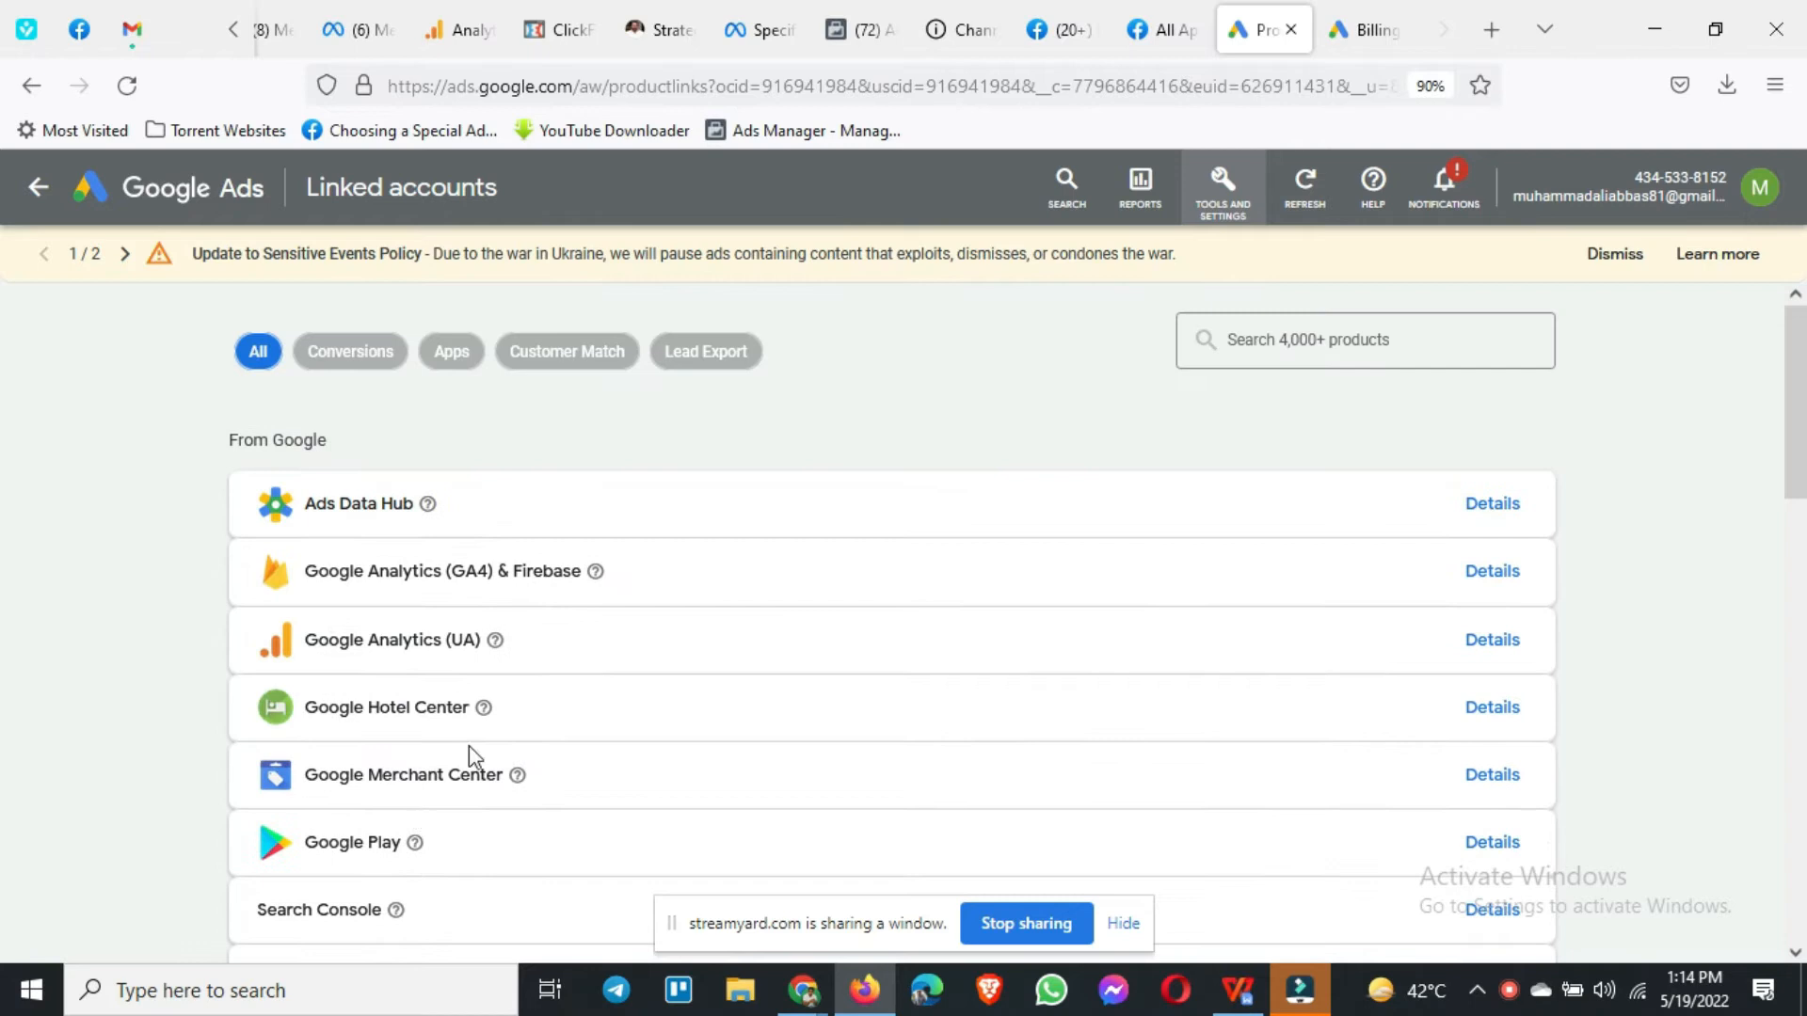
left_click(1220, 202)
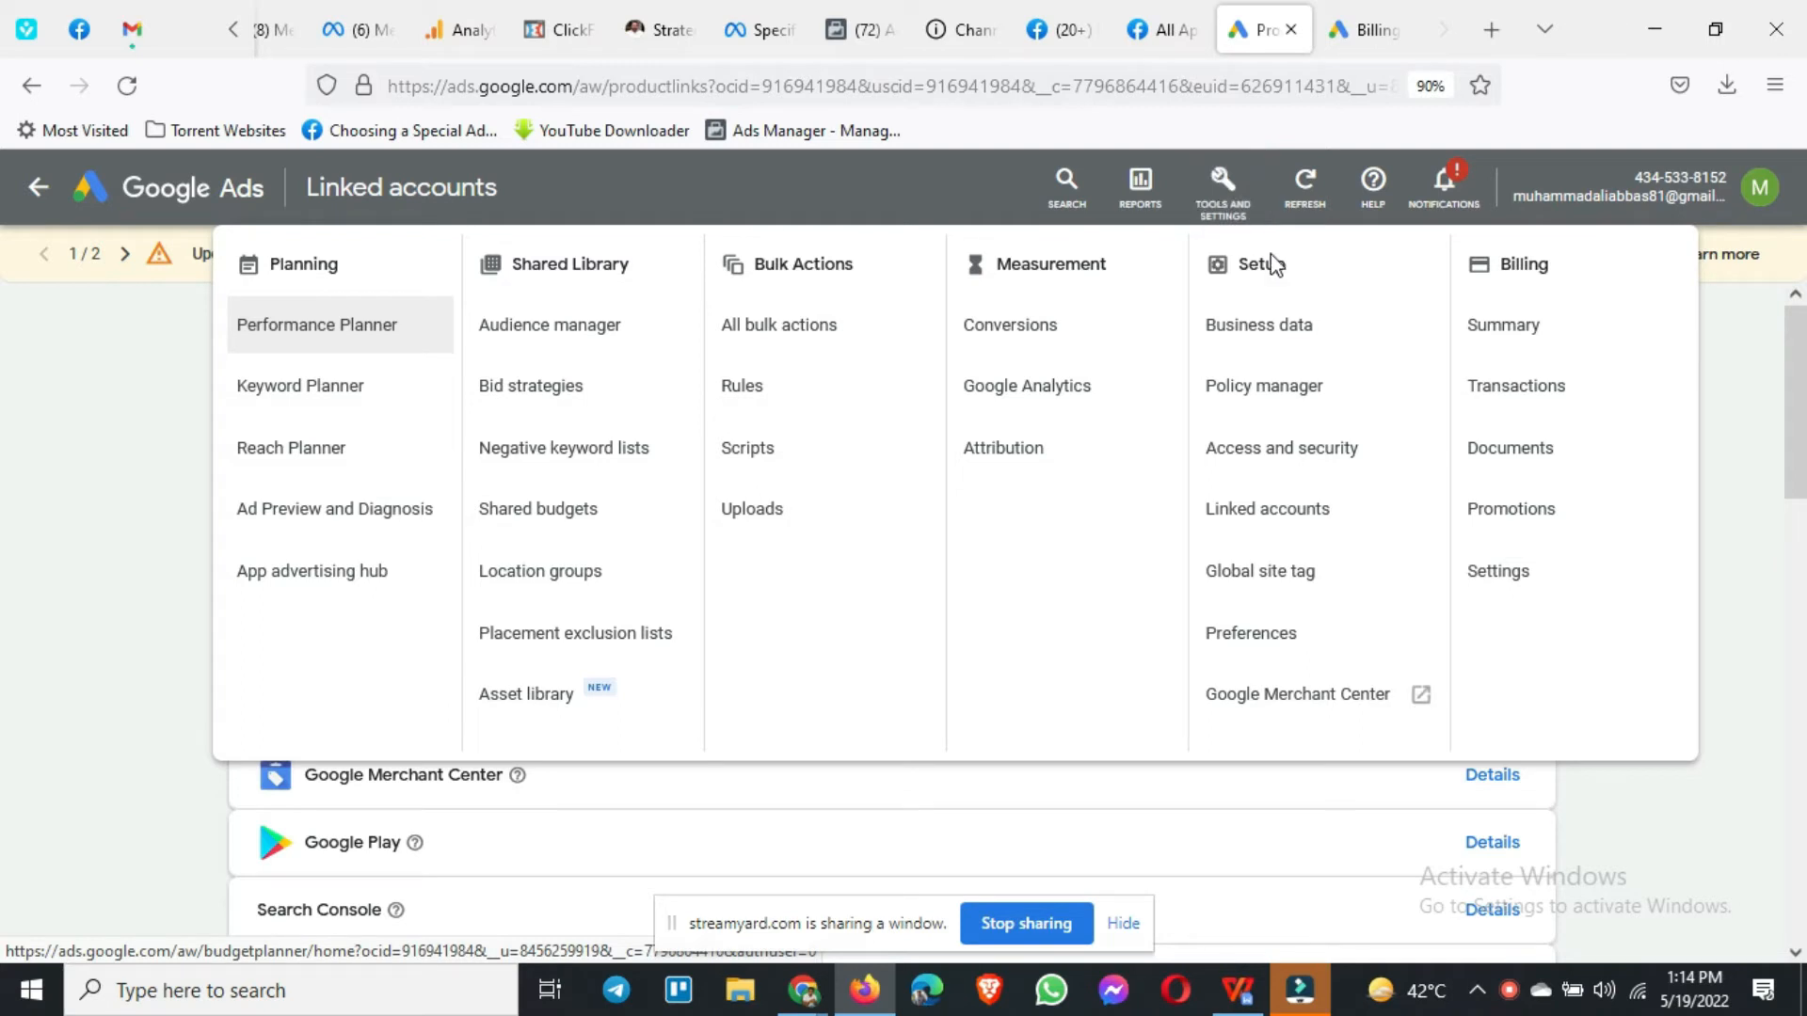
Step: Go to Setup > Linked accounts and scroll the products list, settling back on the YouTube row
left_click(1287, 521)
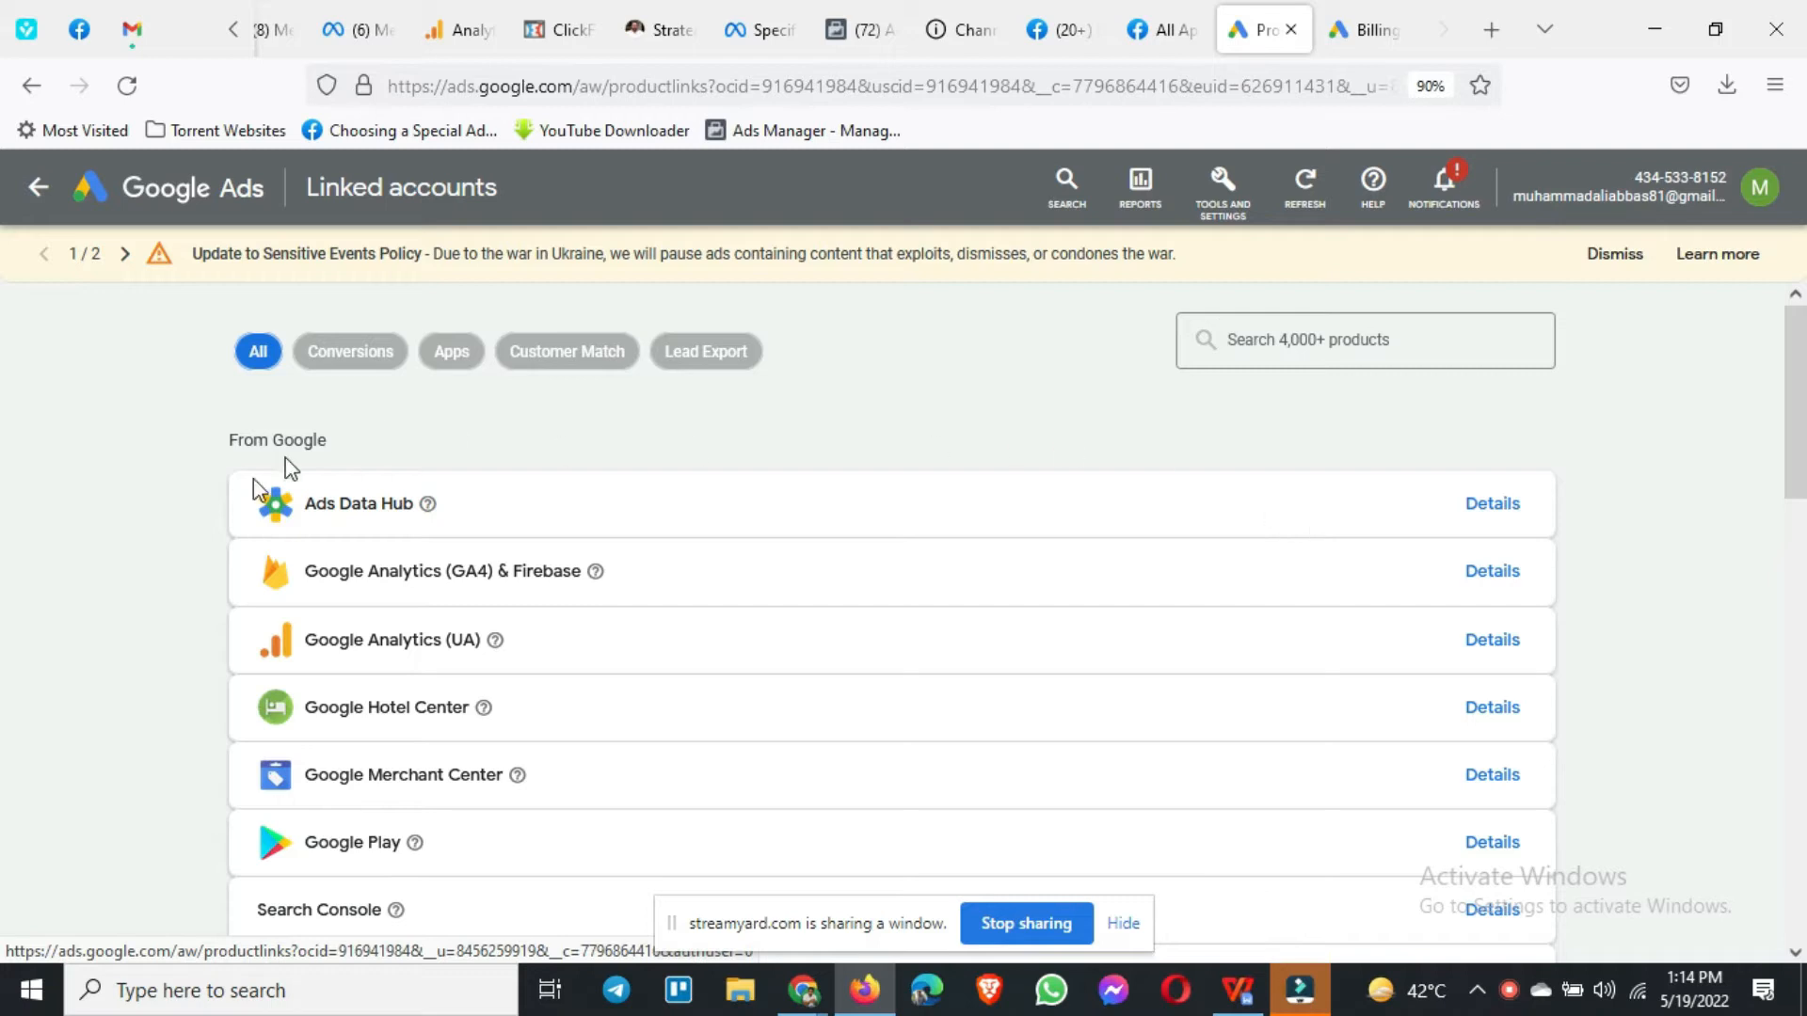
scroll(185, 555, "down", 1)
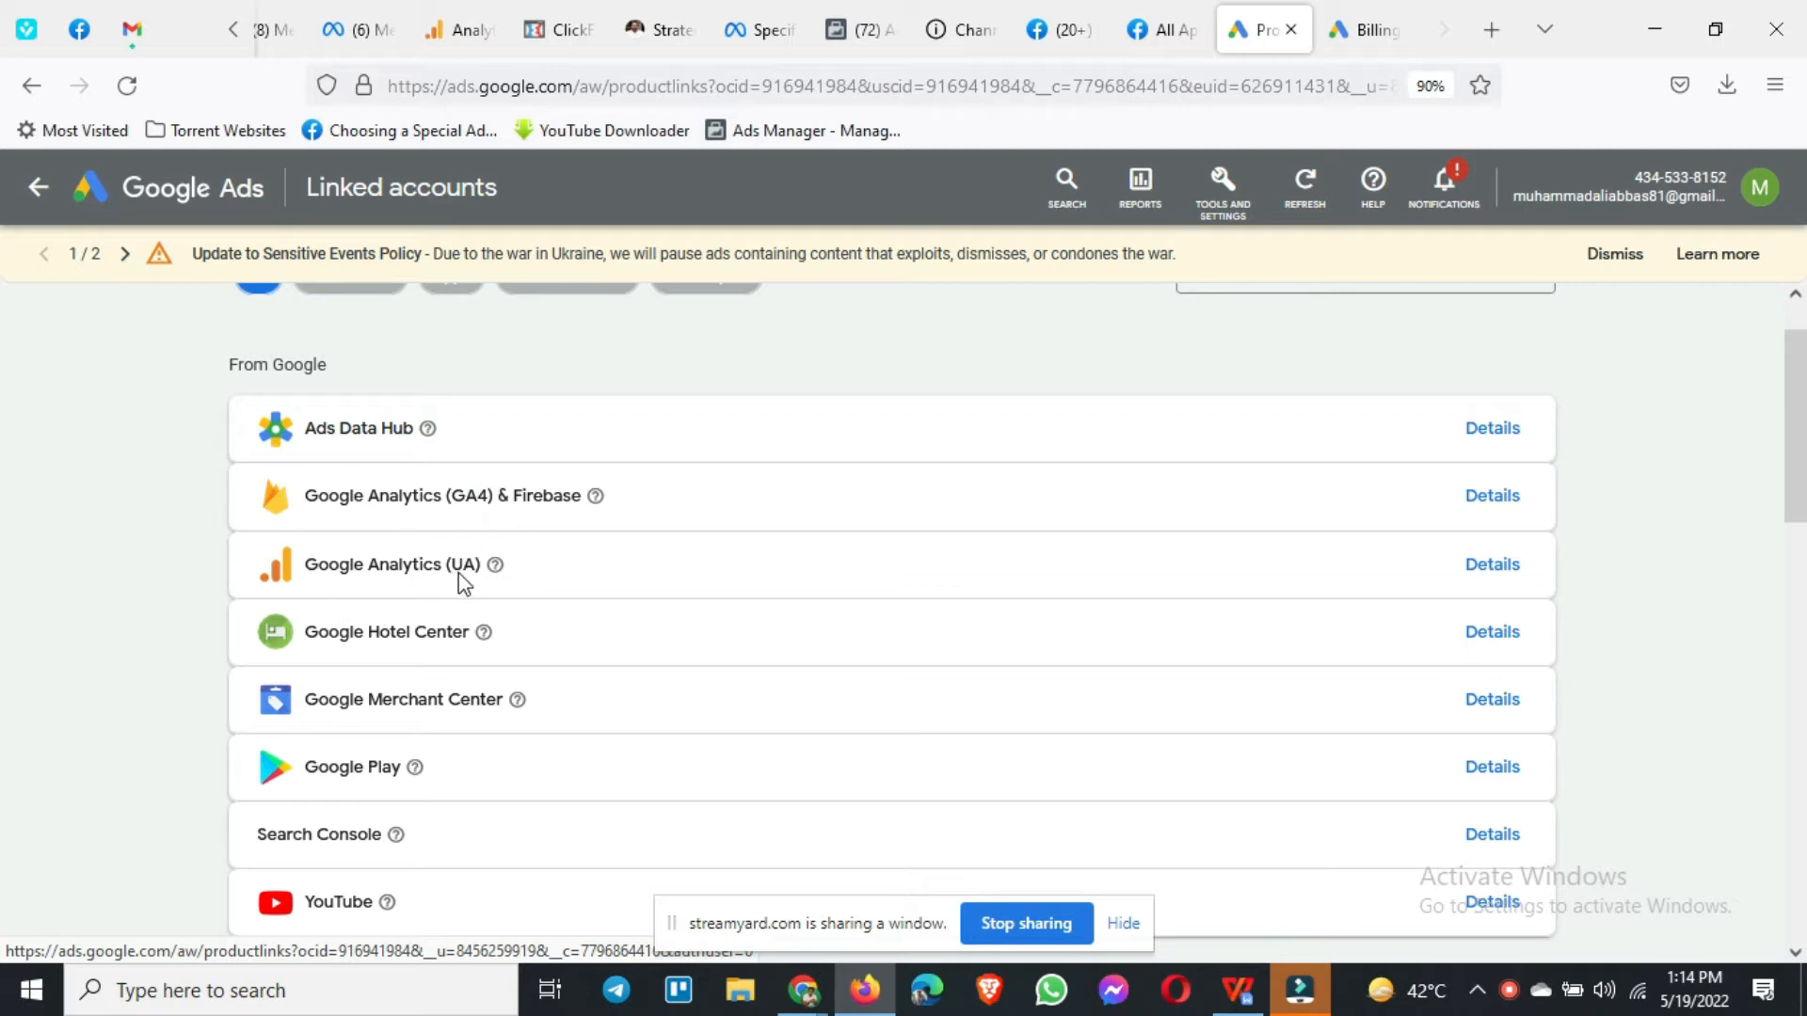
scroll(463, 581, "down", 1)
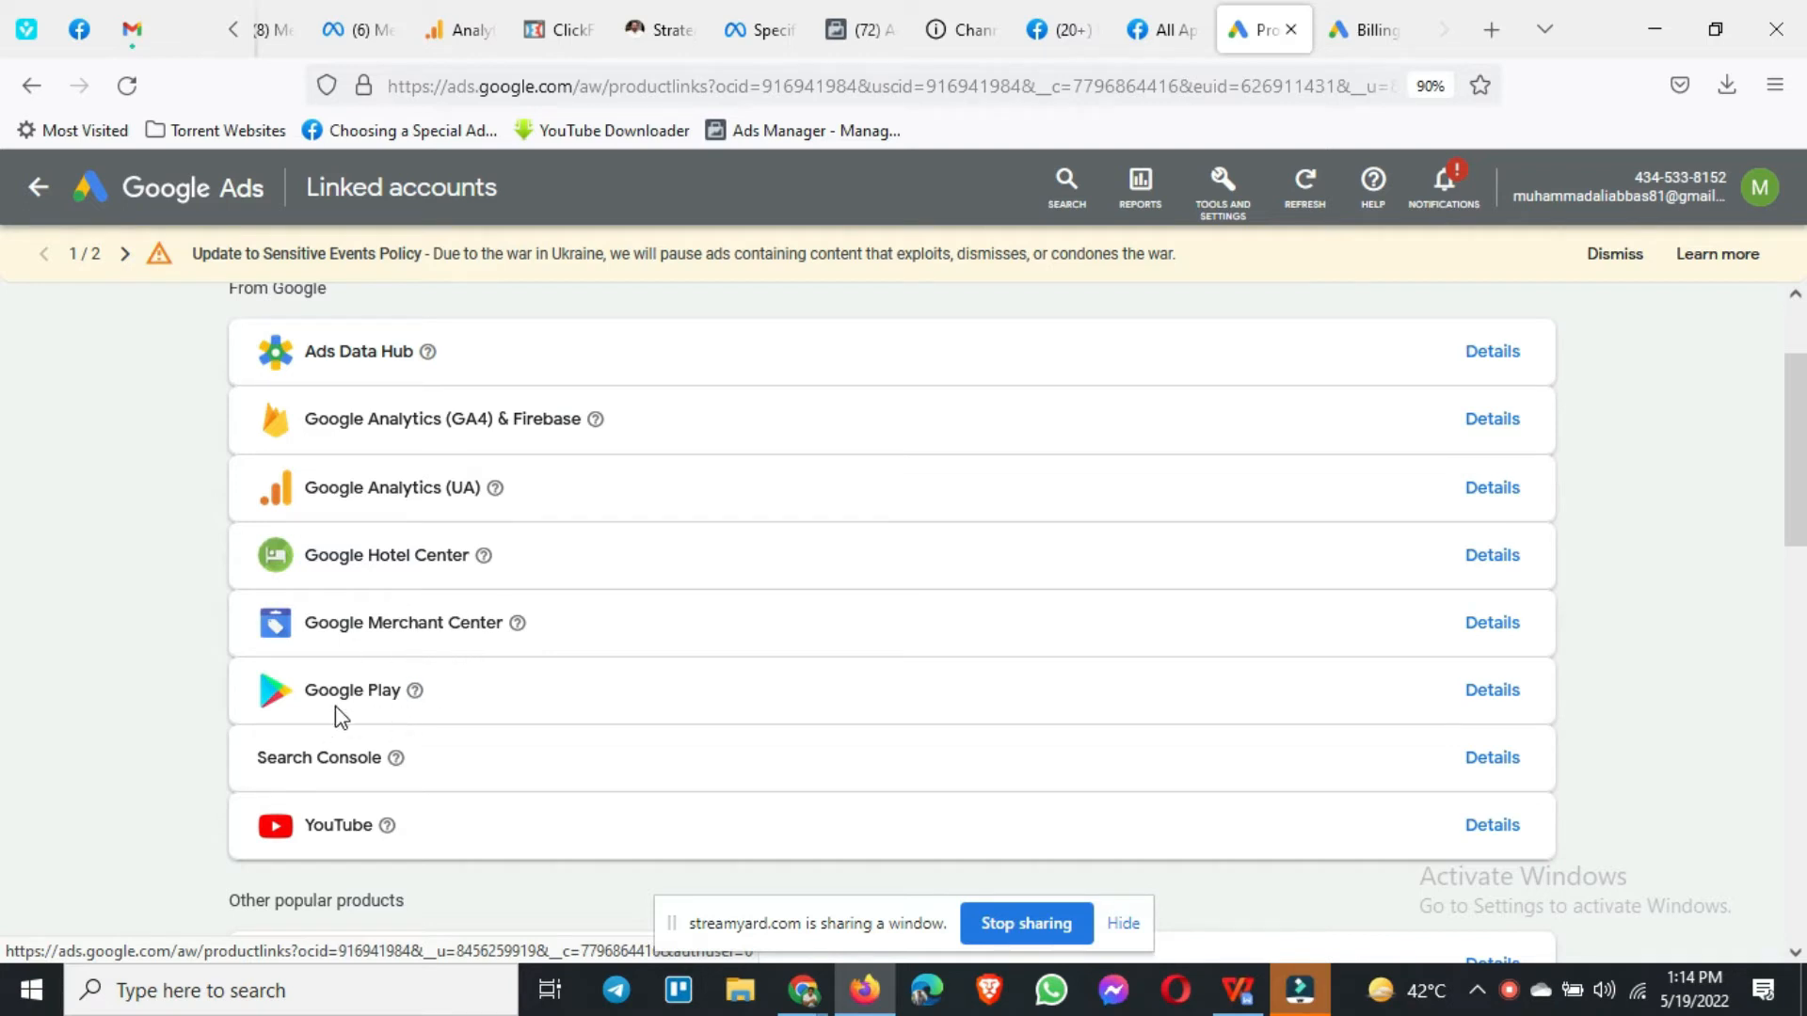
scroll(364, 813, "down", 5)
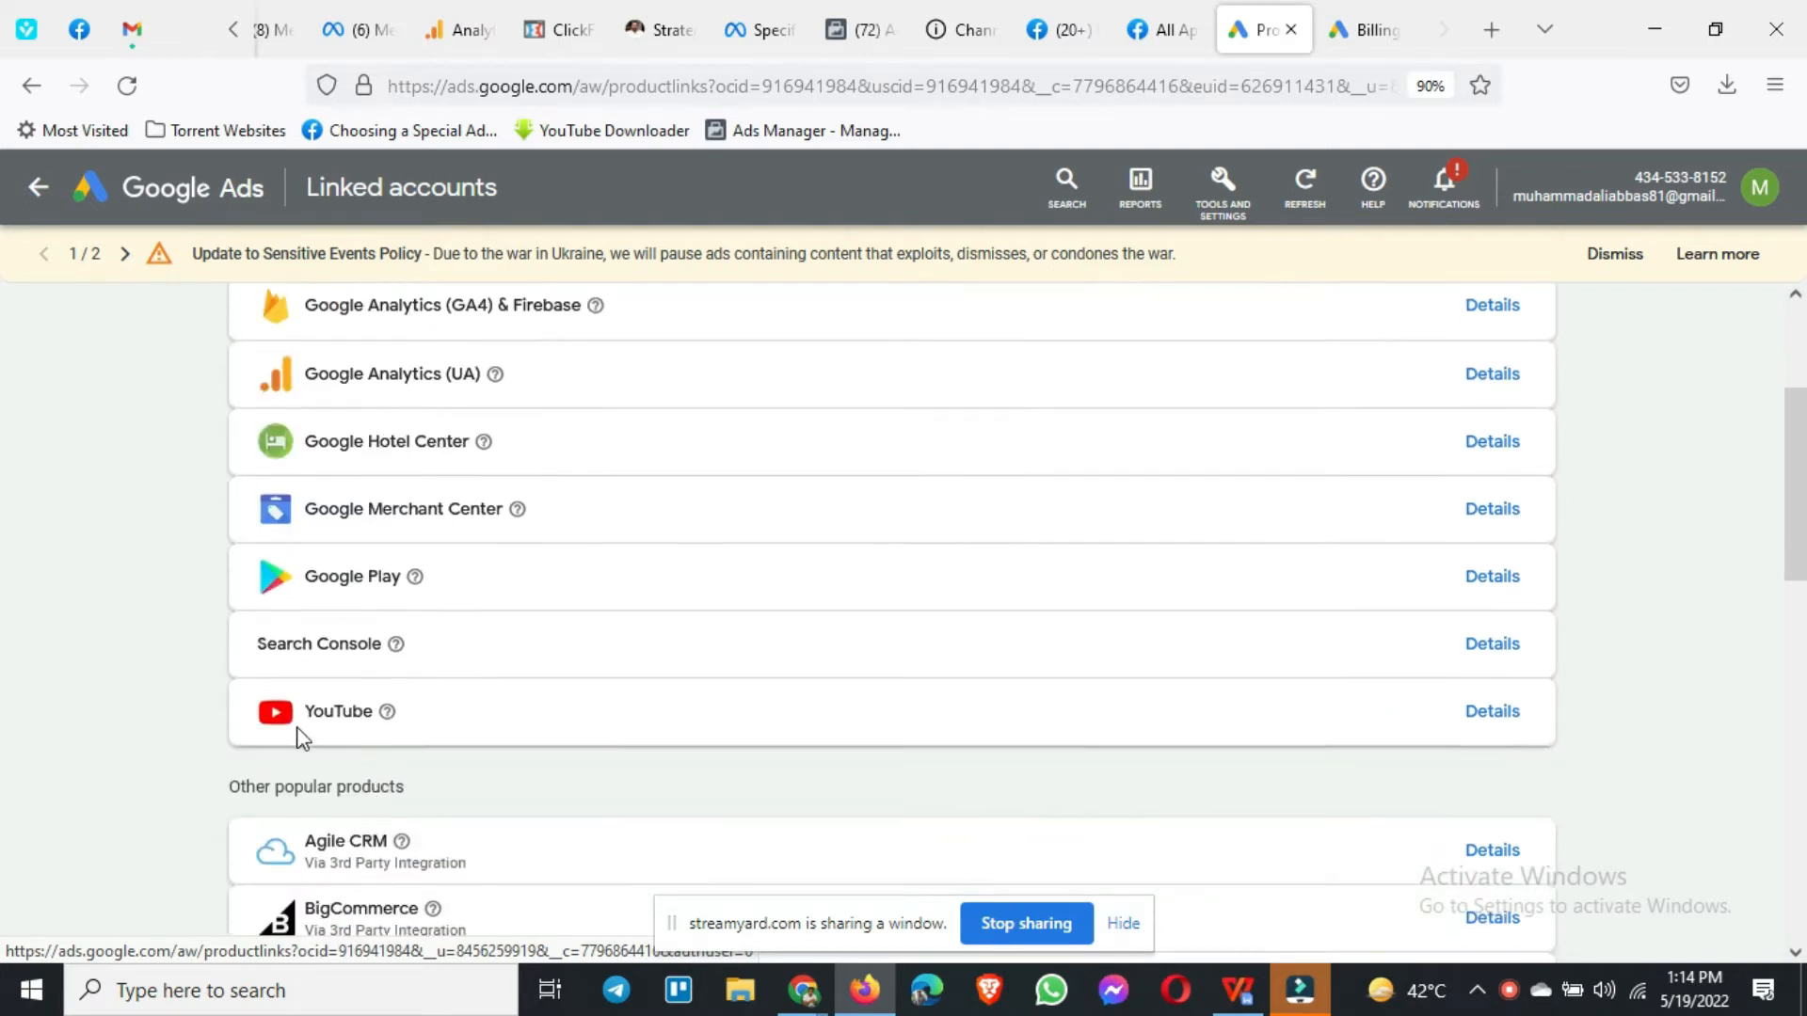
scroll(339, 796, "down", 4)
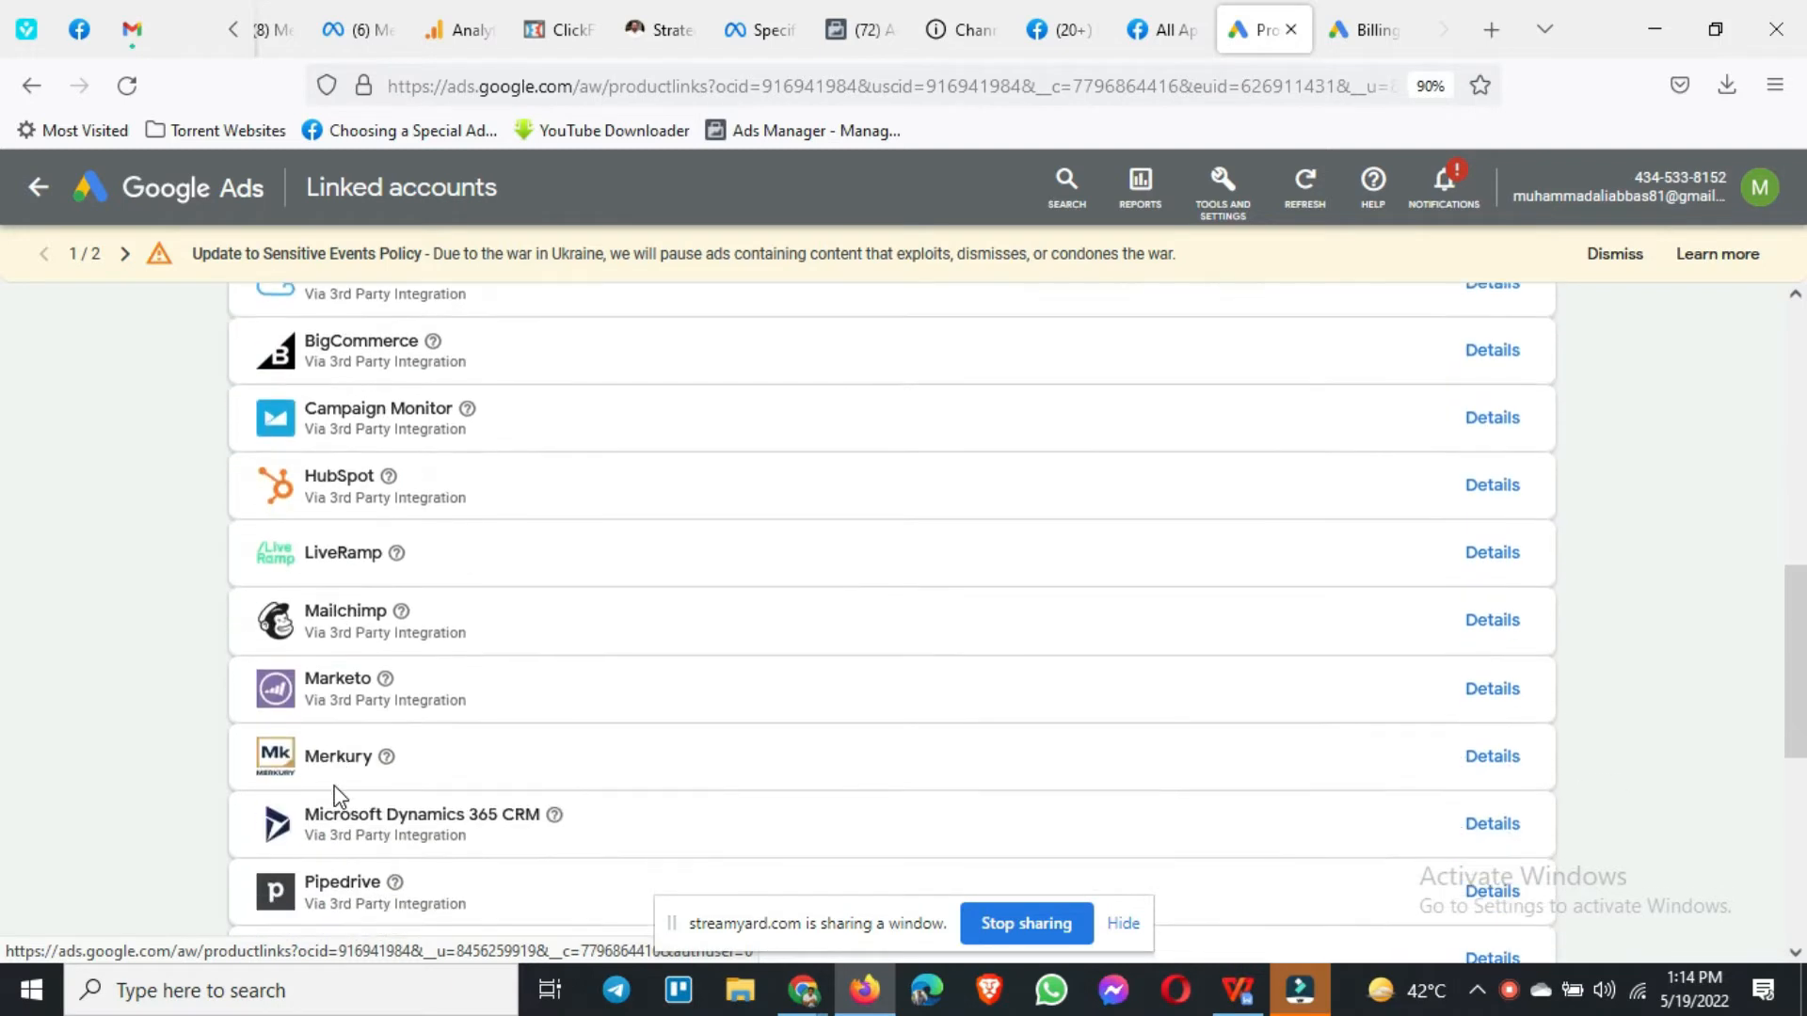
scroll(480, 697, "down", 2)
scroll(454, 728, "down", 3)
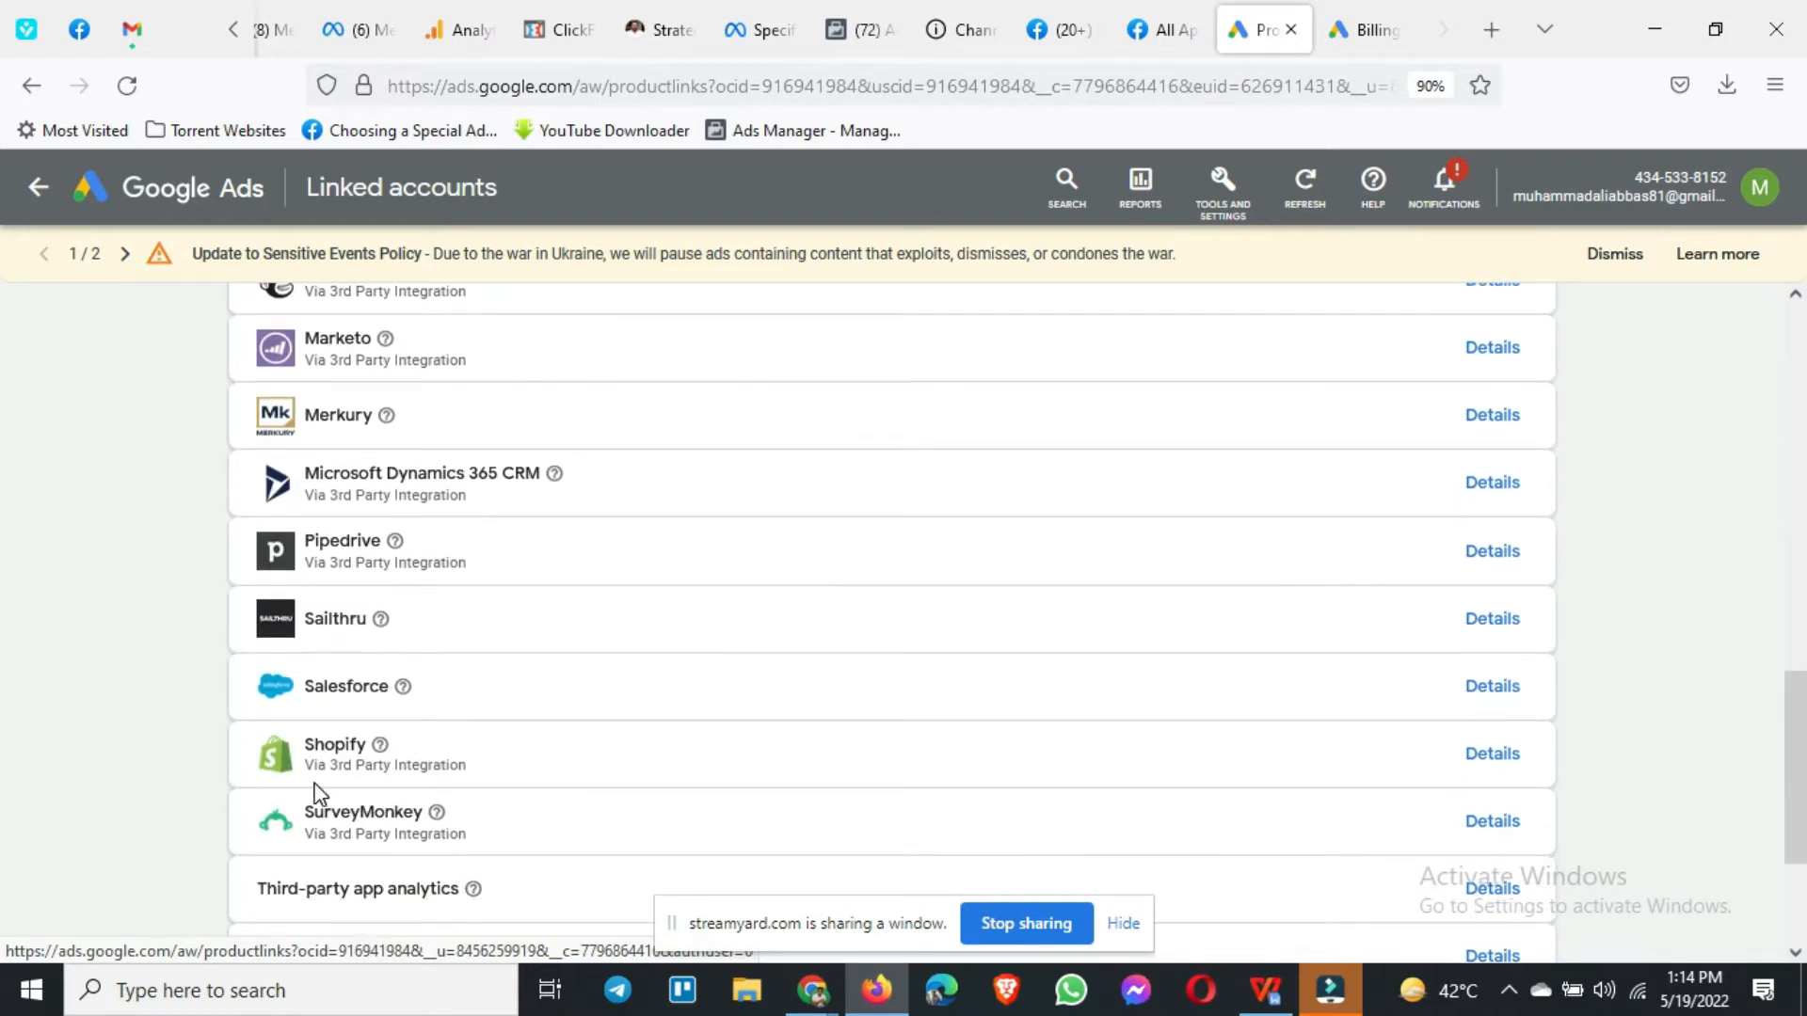
scroll(282, 828, "down", 3)
scroll(166, 774, "up", 9)
scroll(170, 775, "up", 2)
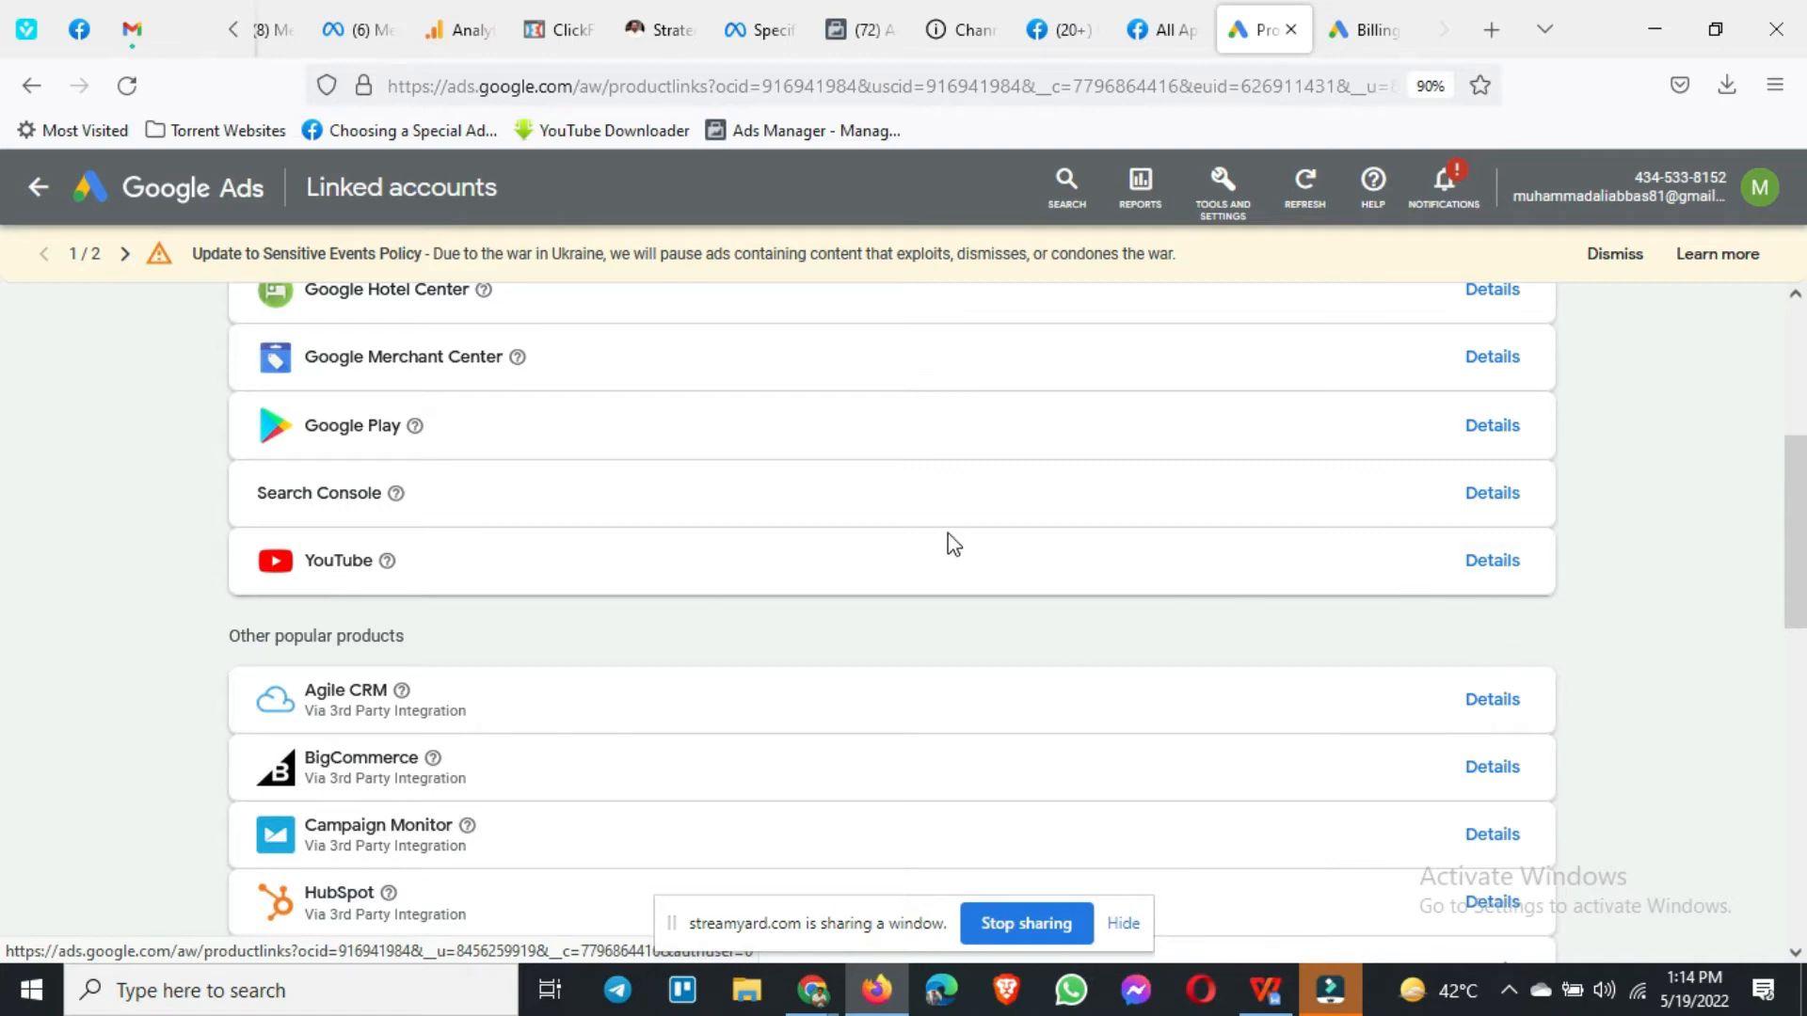
Step: Open YouTube's linking details, start adding a channel, and focus the channel search box
left_click(1504, 571)
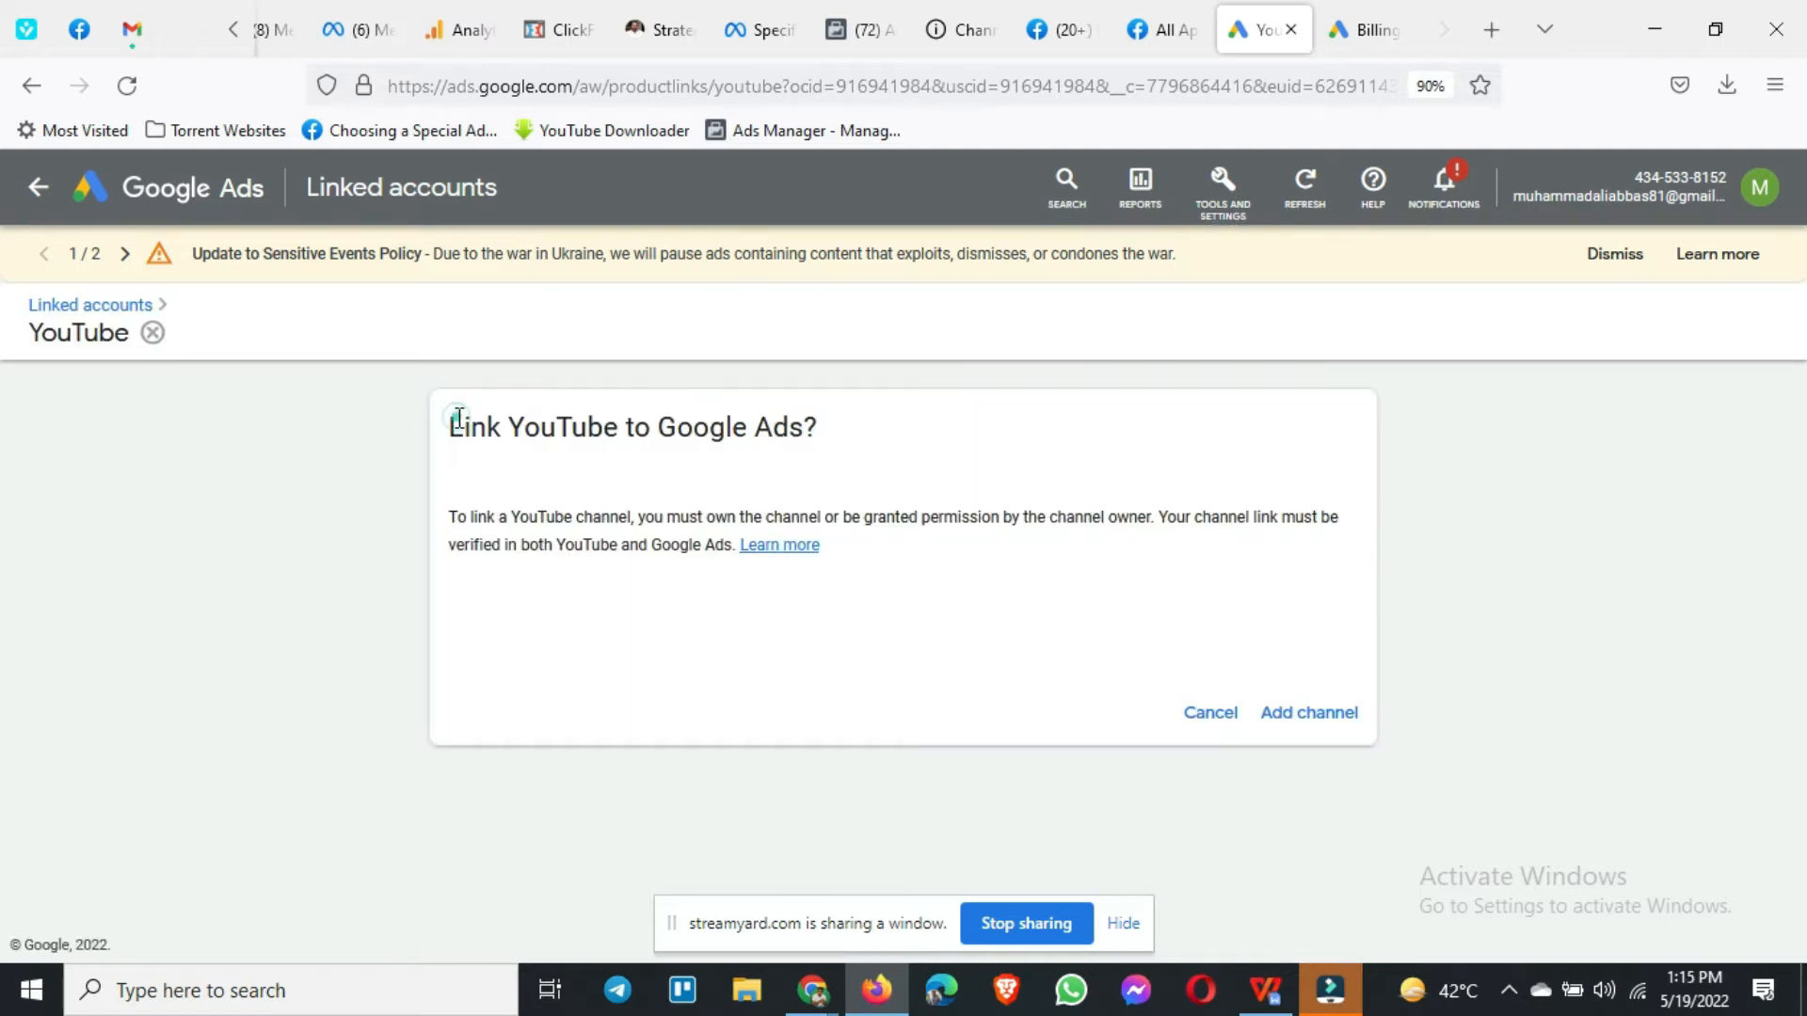
left_click_drag(462, 425, 889, 448)
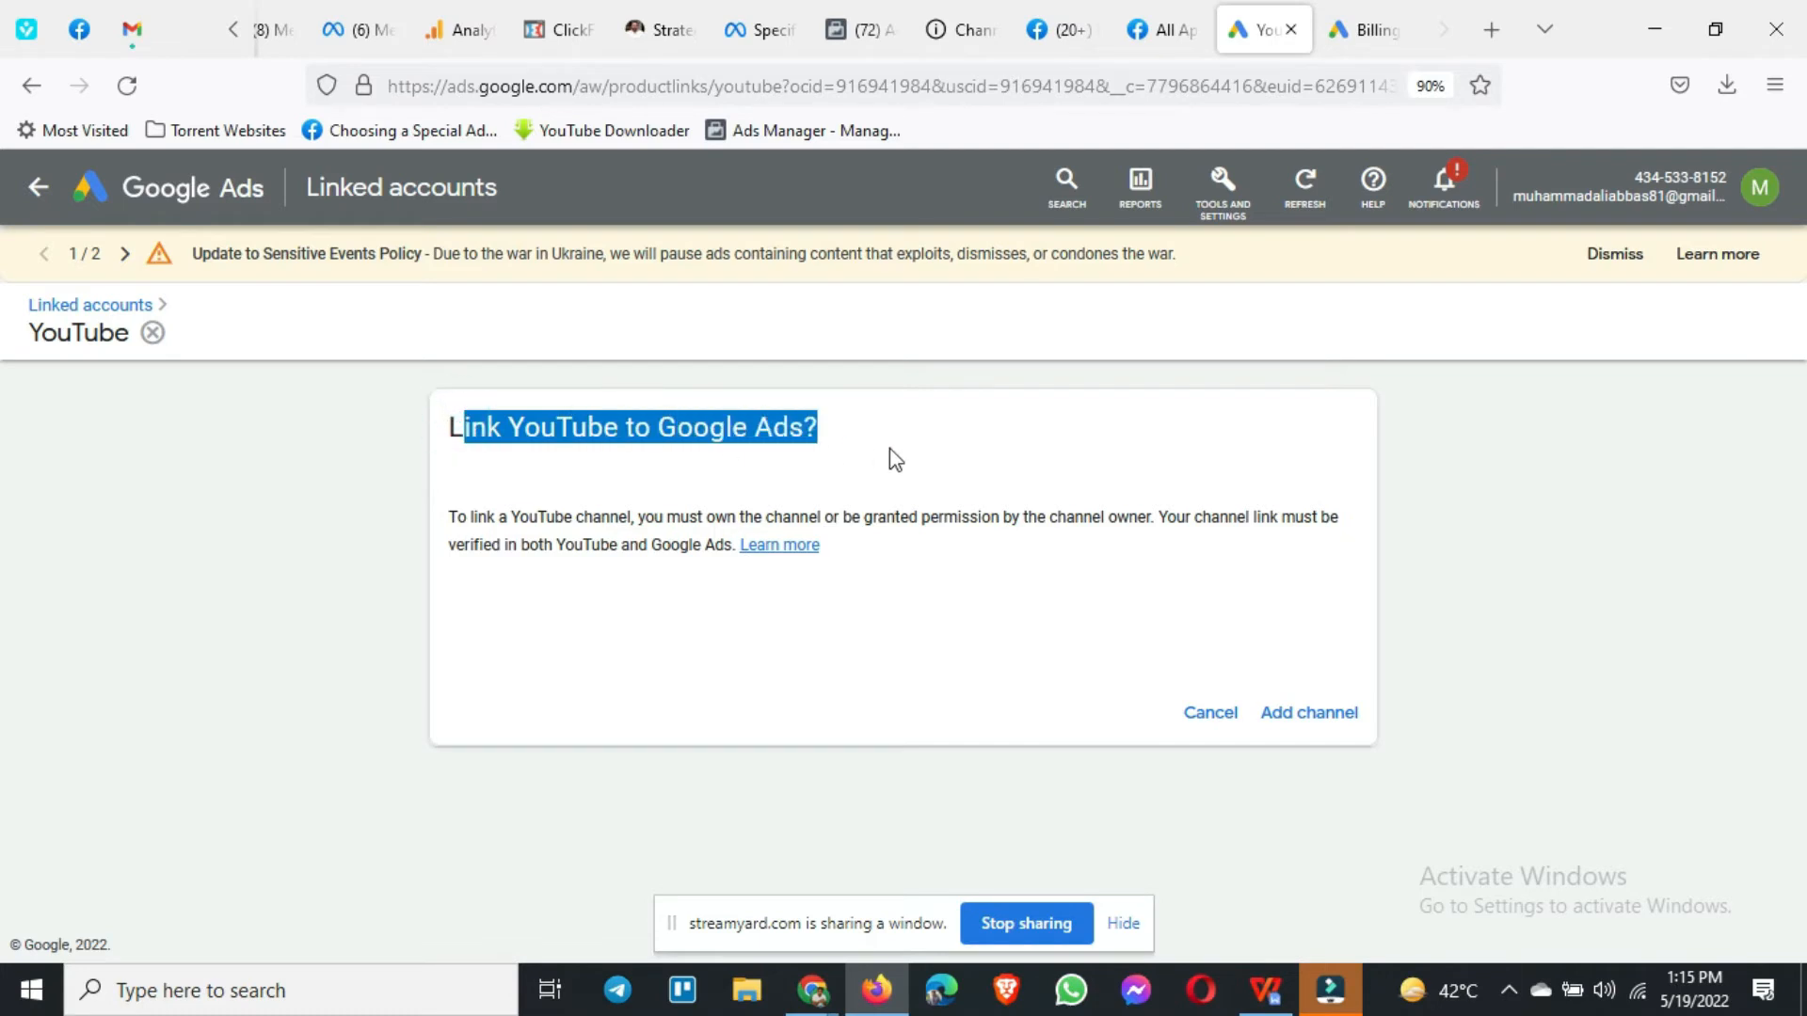
left_click(1310, 727)
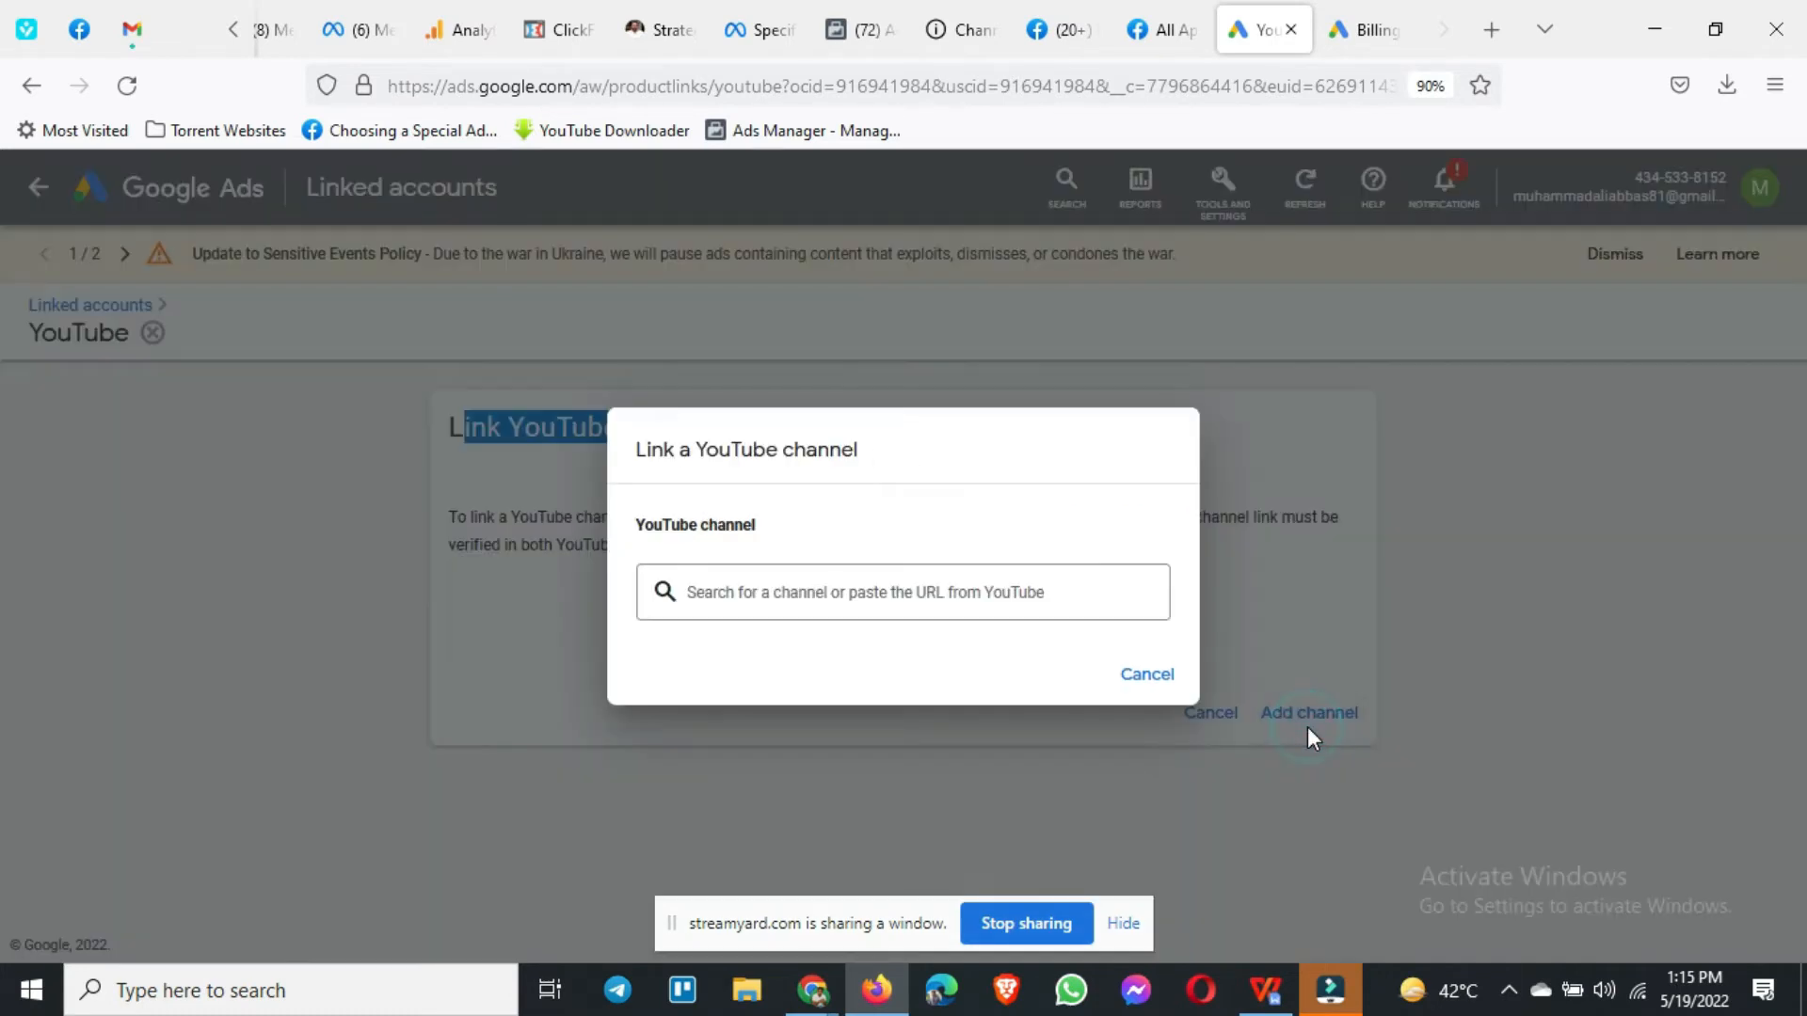
left_click(824, 607)
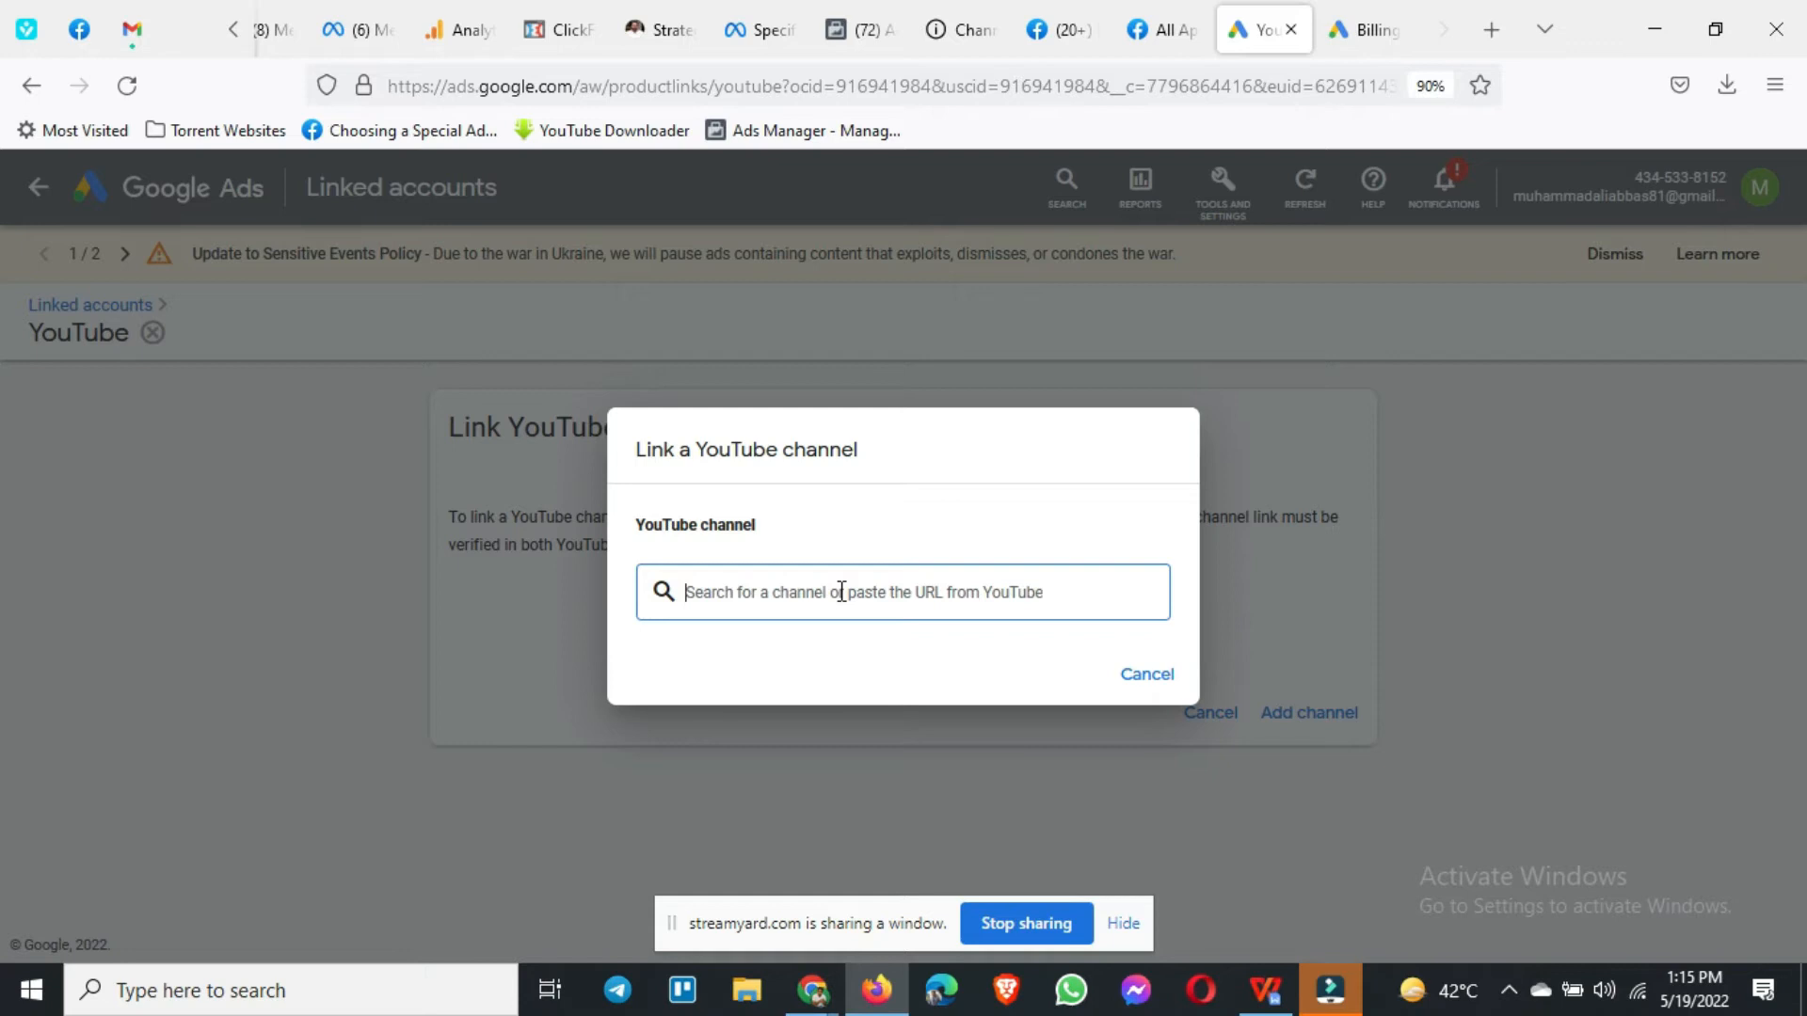
Step: Search for the YouTube channel by its owner's name, correcting the query along the way
type("adsi")
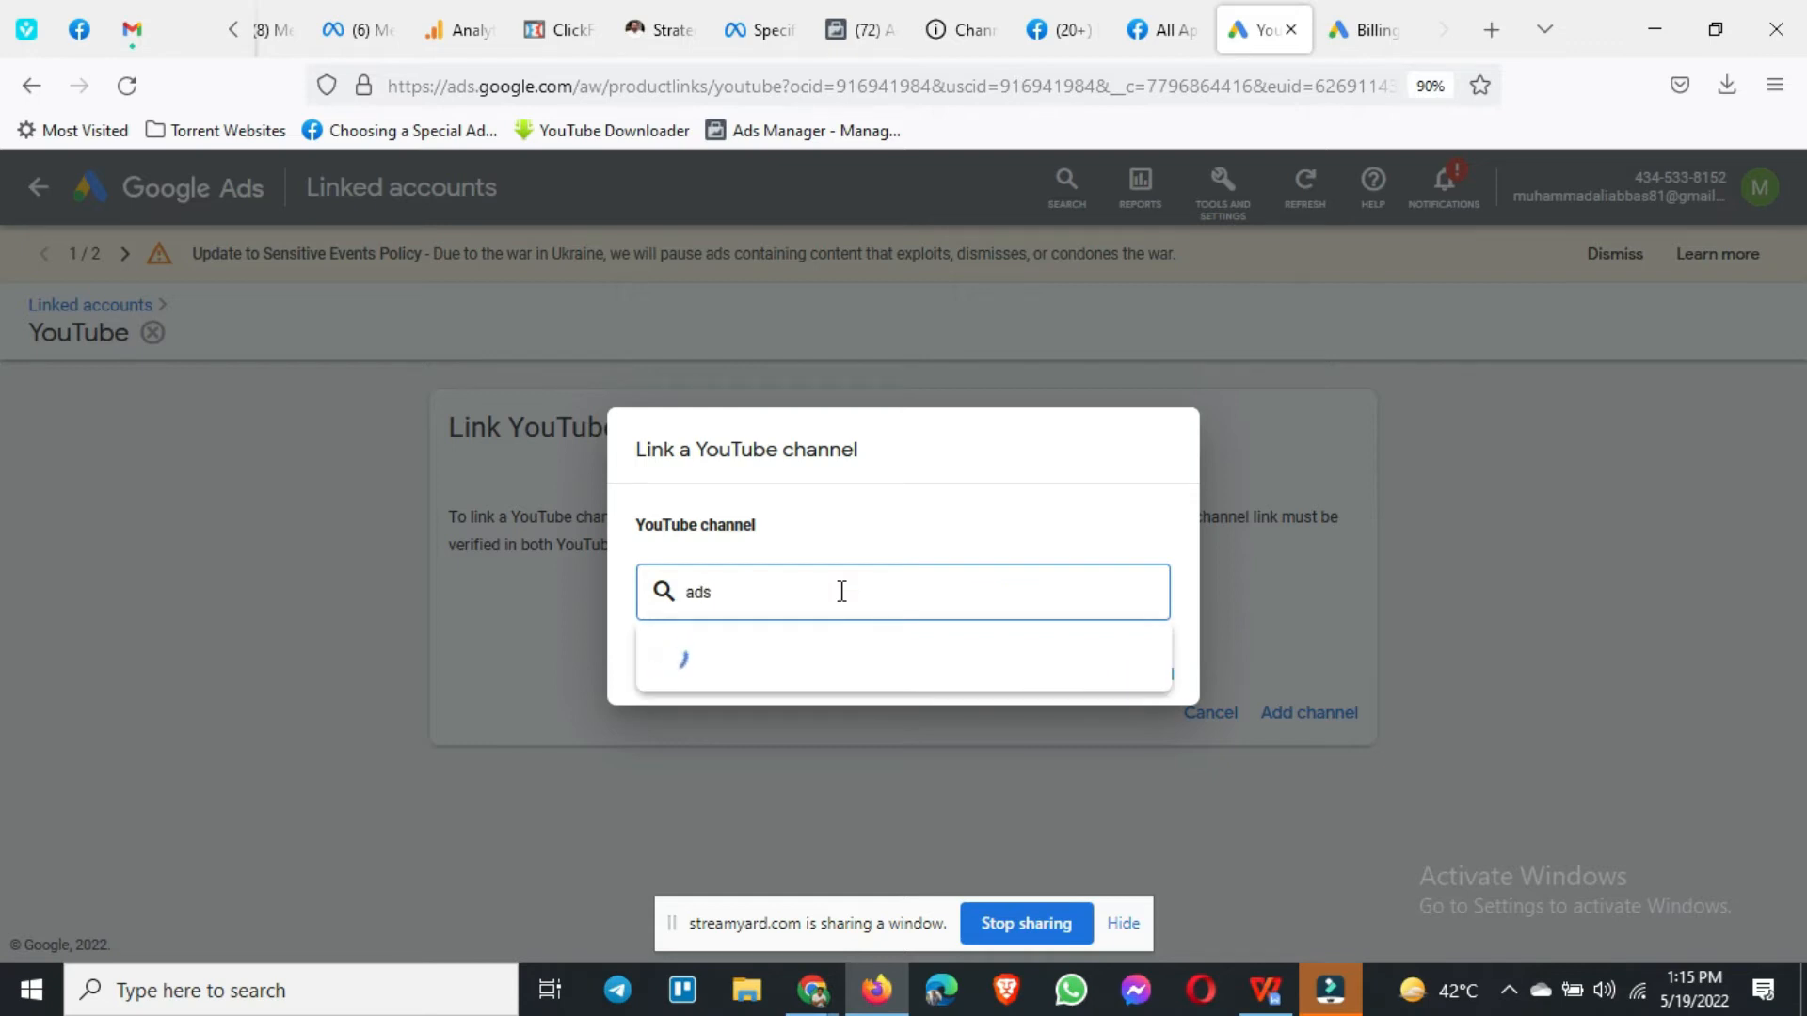
key("BackSpace")
type("wi")
type("as")
type("m")
key("BackSpace")
type("ard")
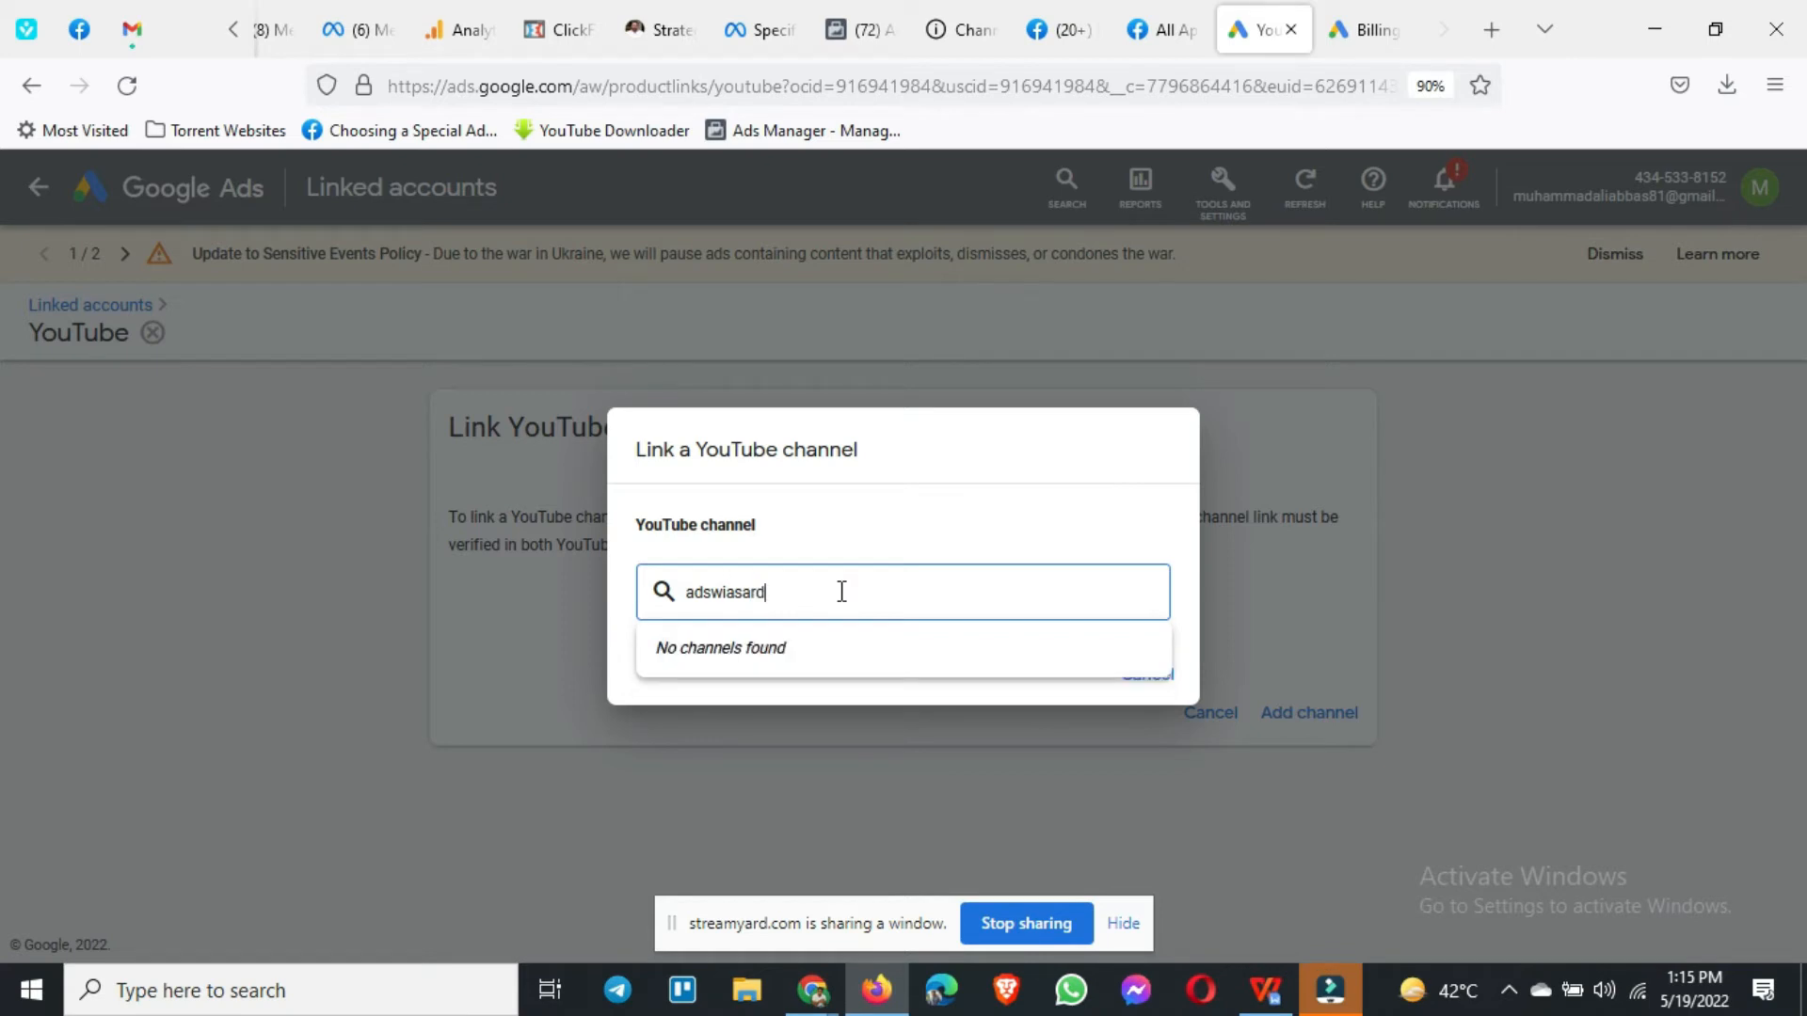
key("ctrl+a")
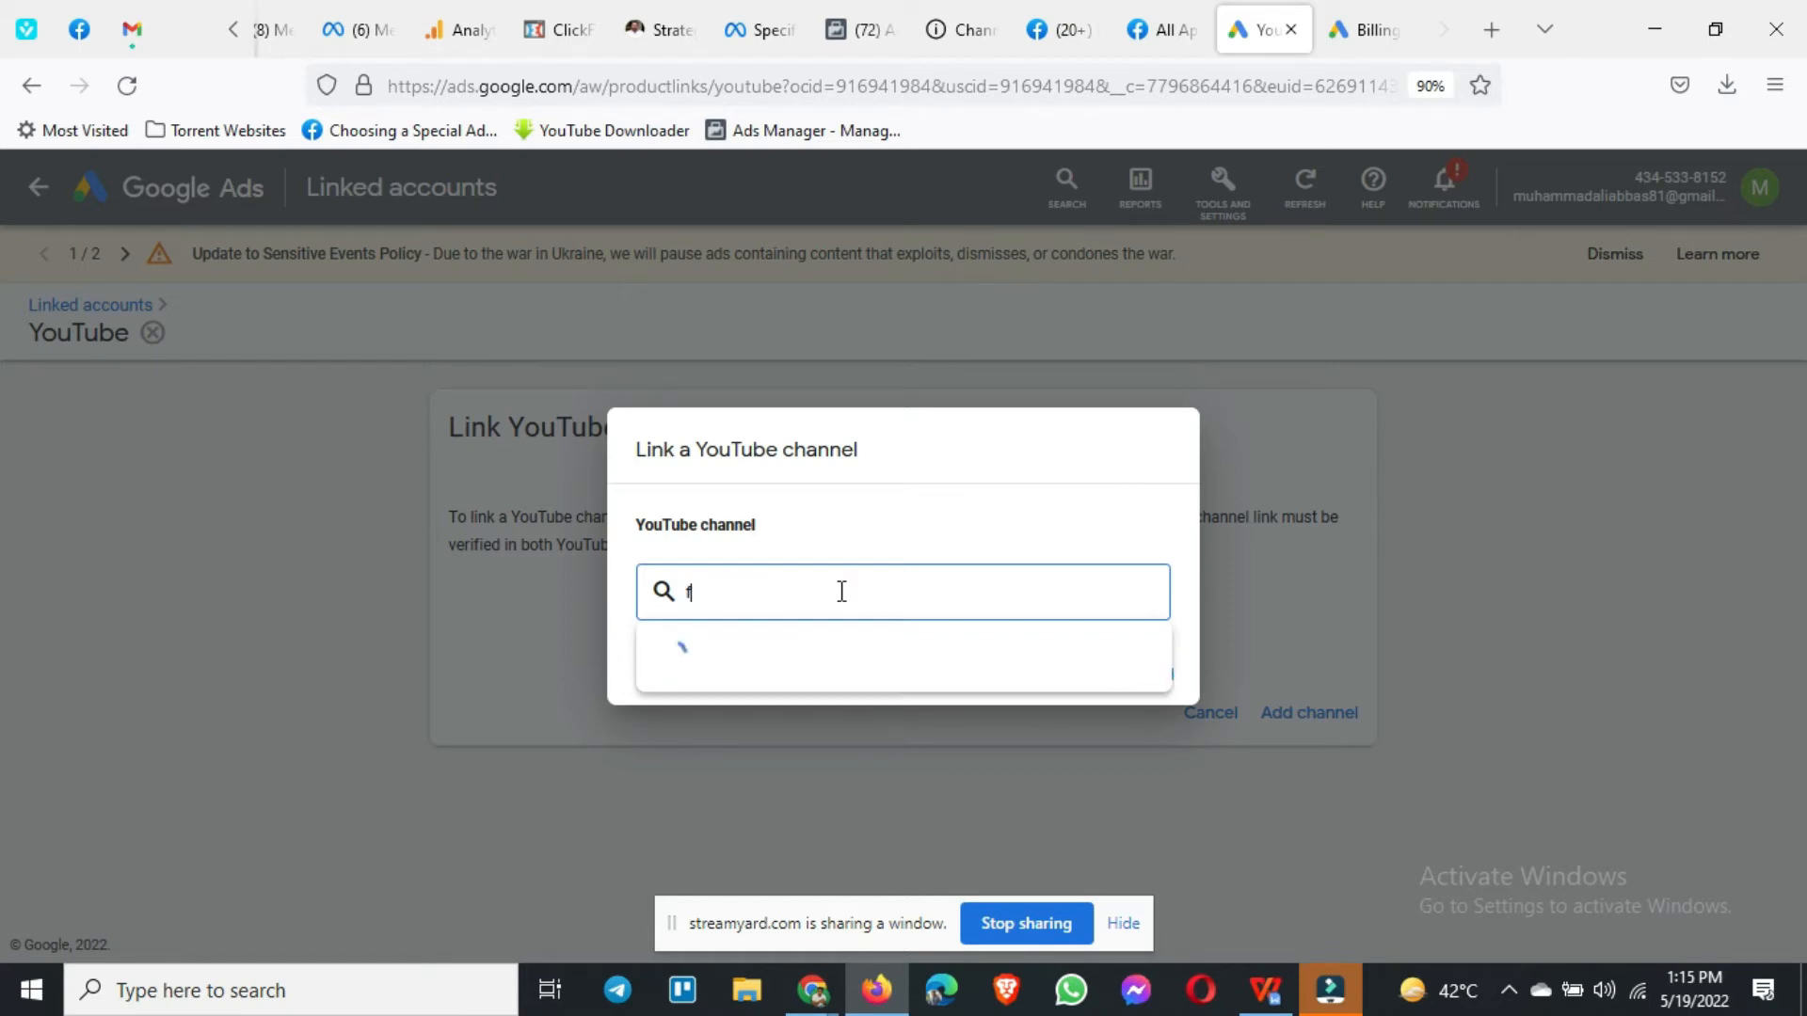
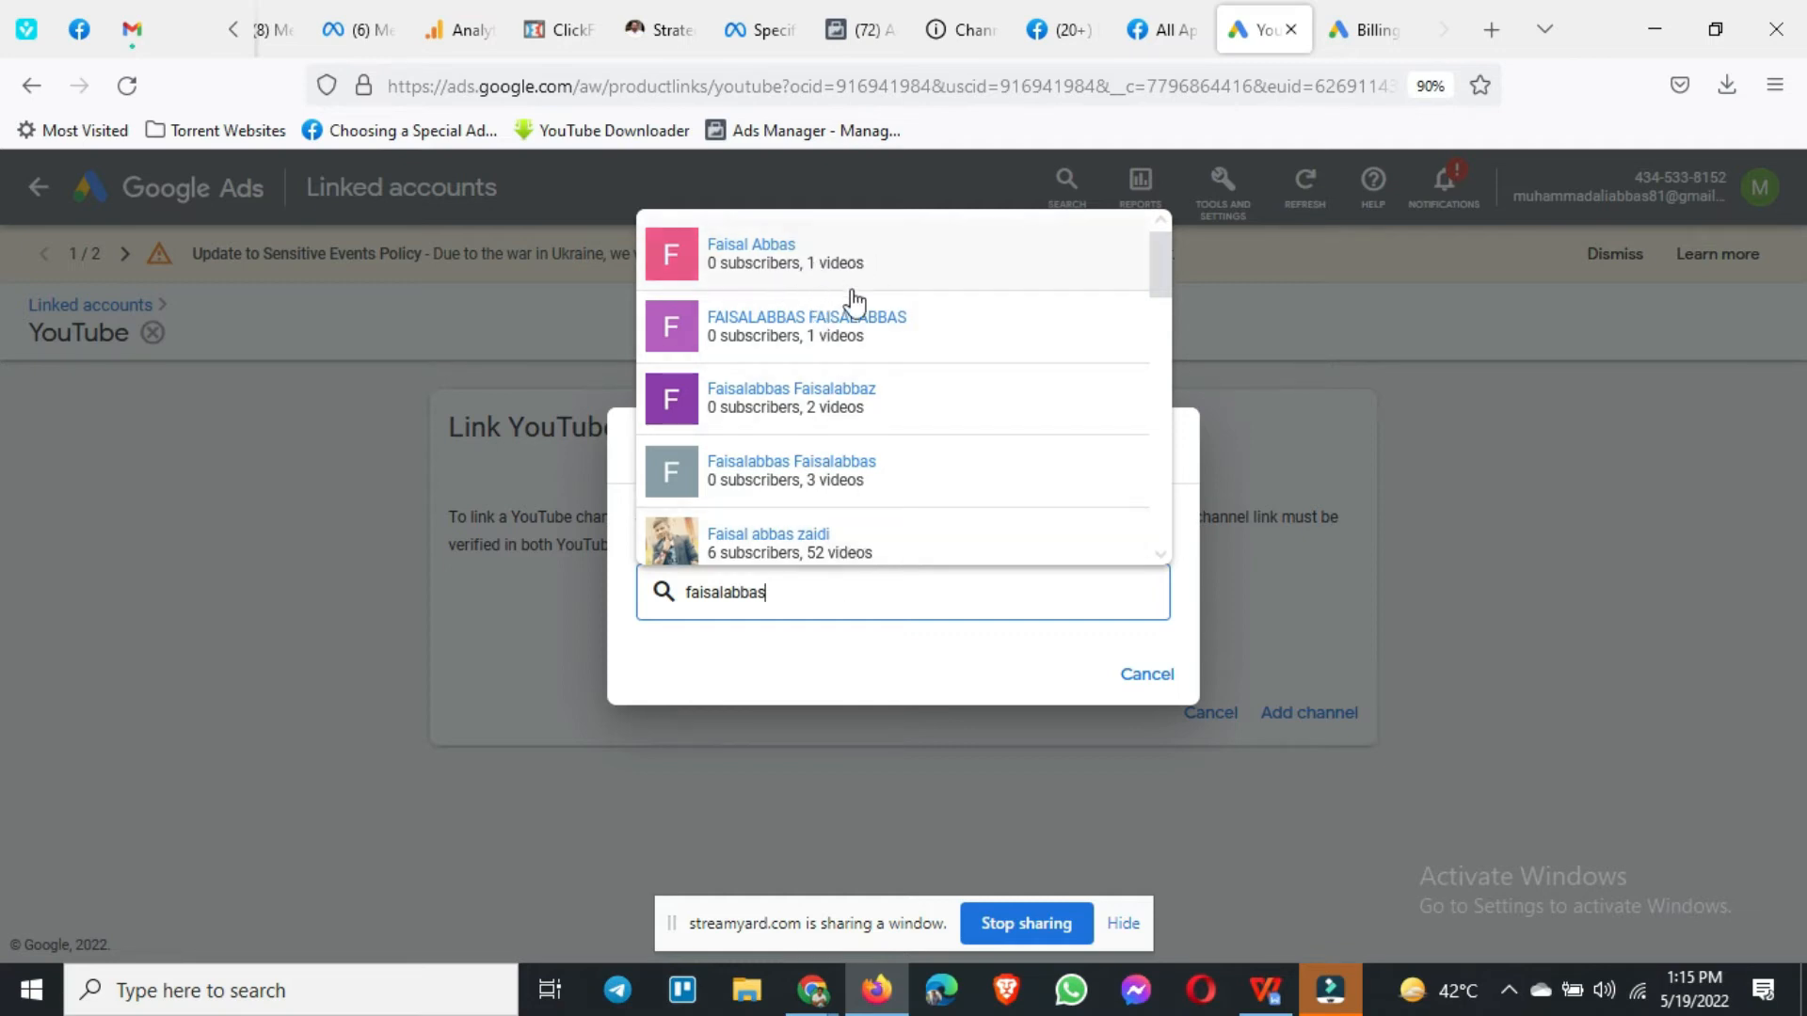
Step: Pick the channel with 1,940 subscribers and 274 videos from the search results
scroll(1000, 410, "down", 3)
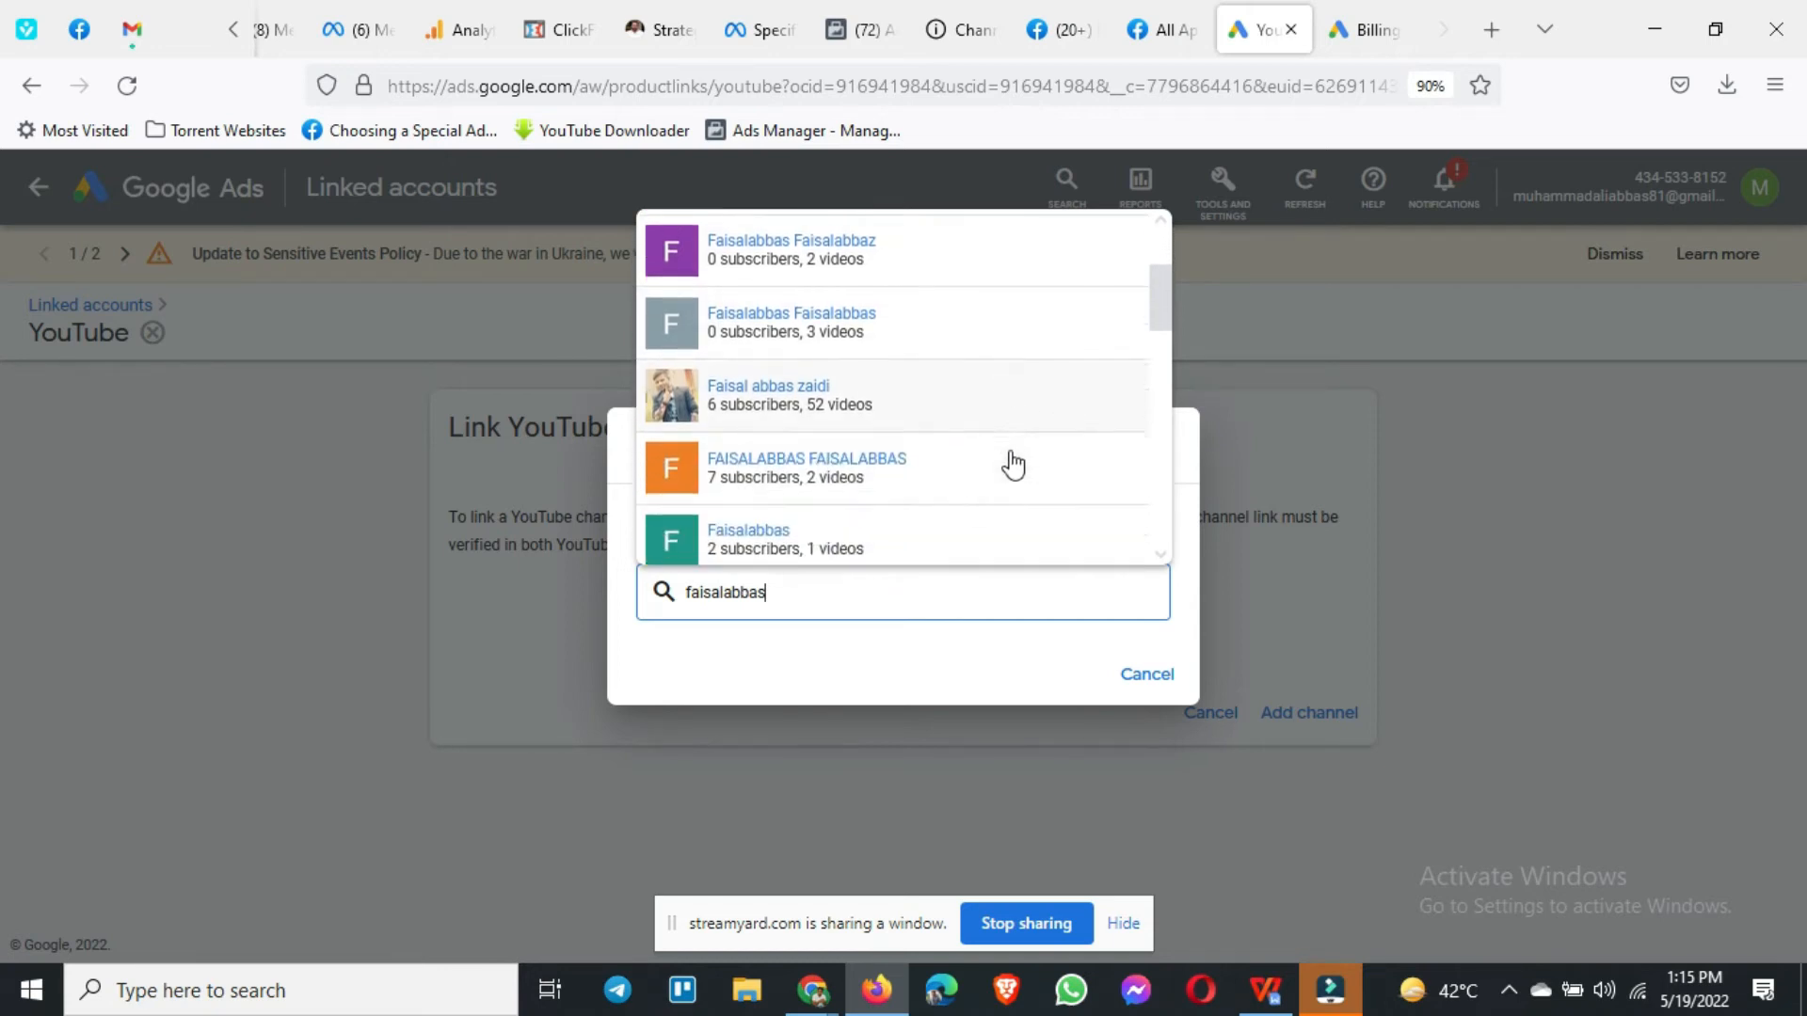
scroll(1013, 464, "down", 3)
scroll(992, 492, "down", 6)
scroll(992, 492, "down", 4)
scroll(988, 493, "down", 2)
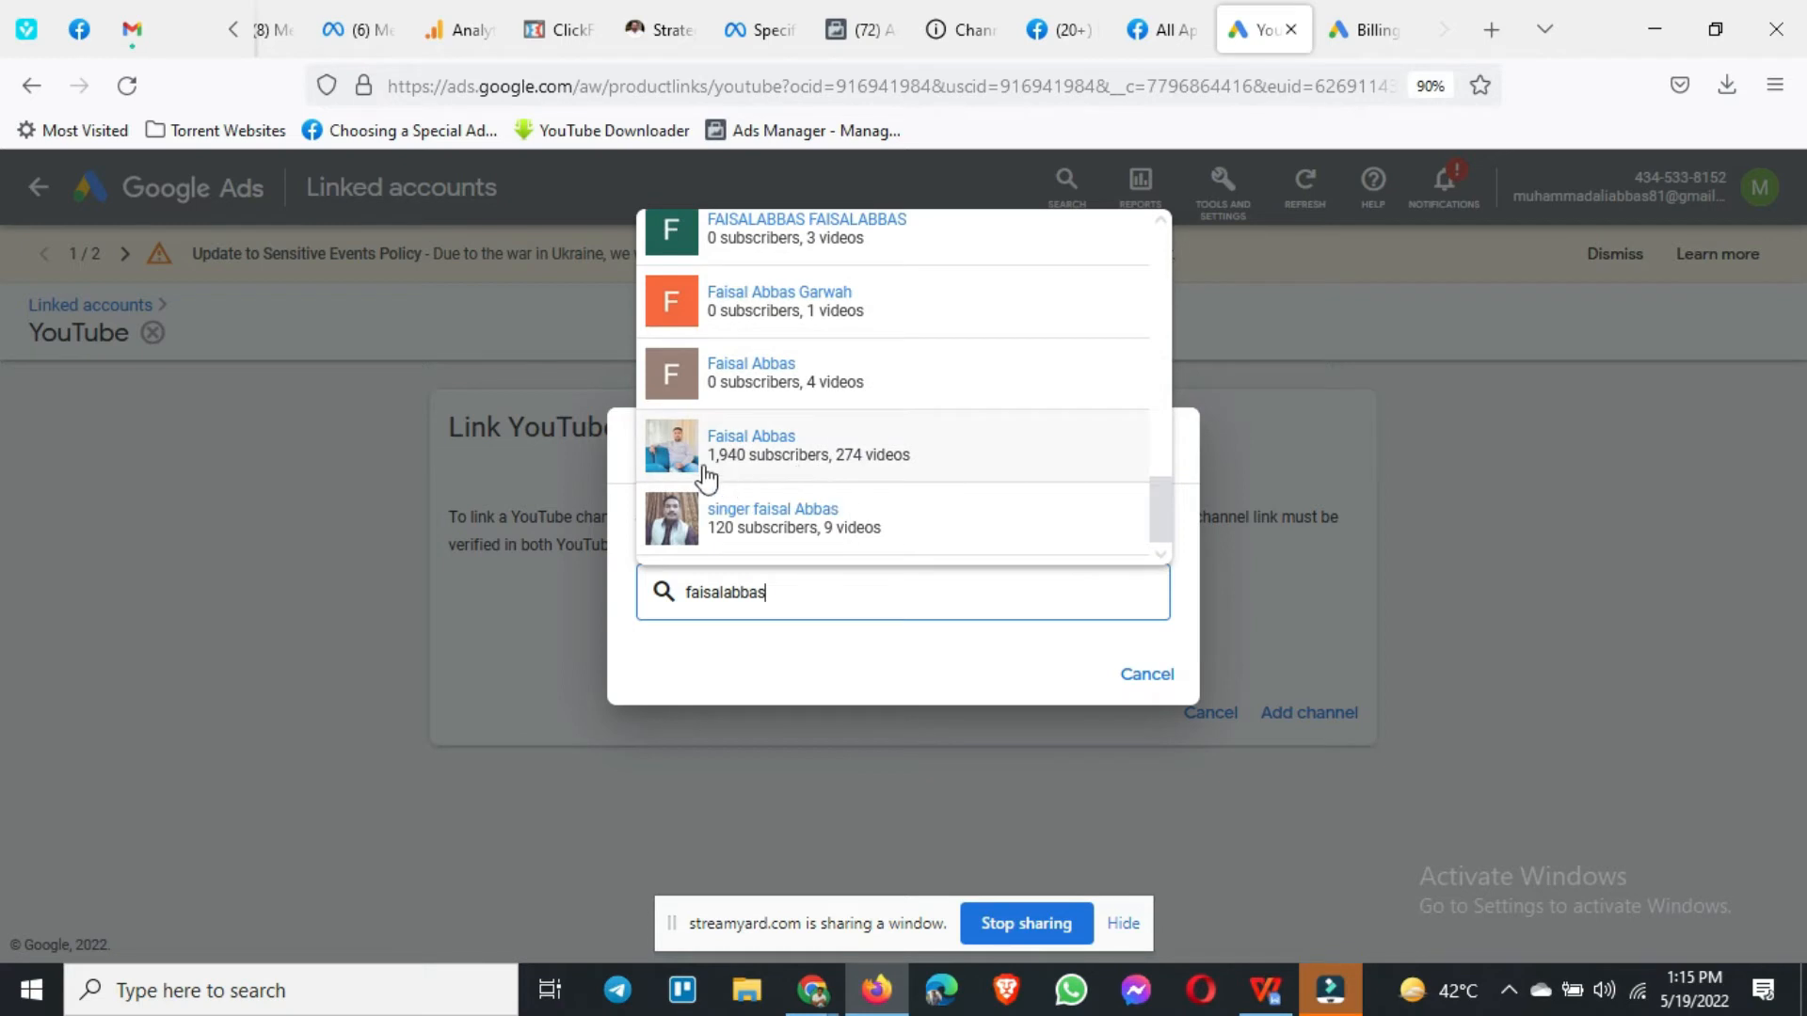
left_click(751, 469)
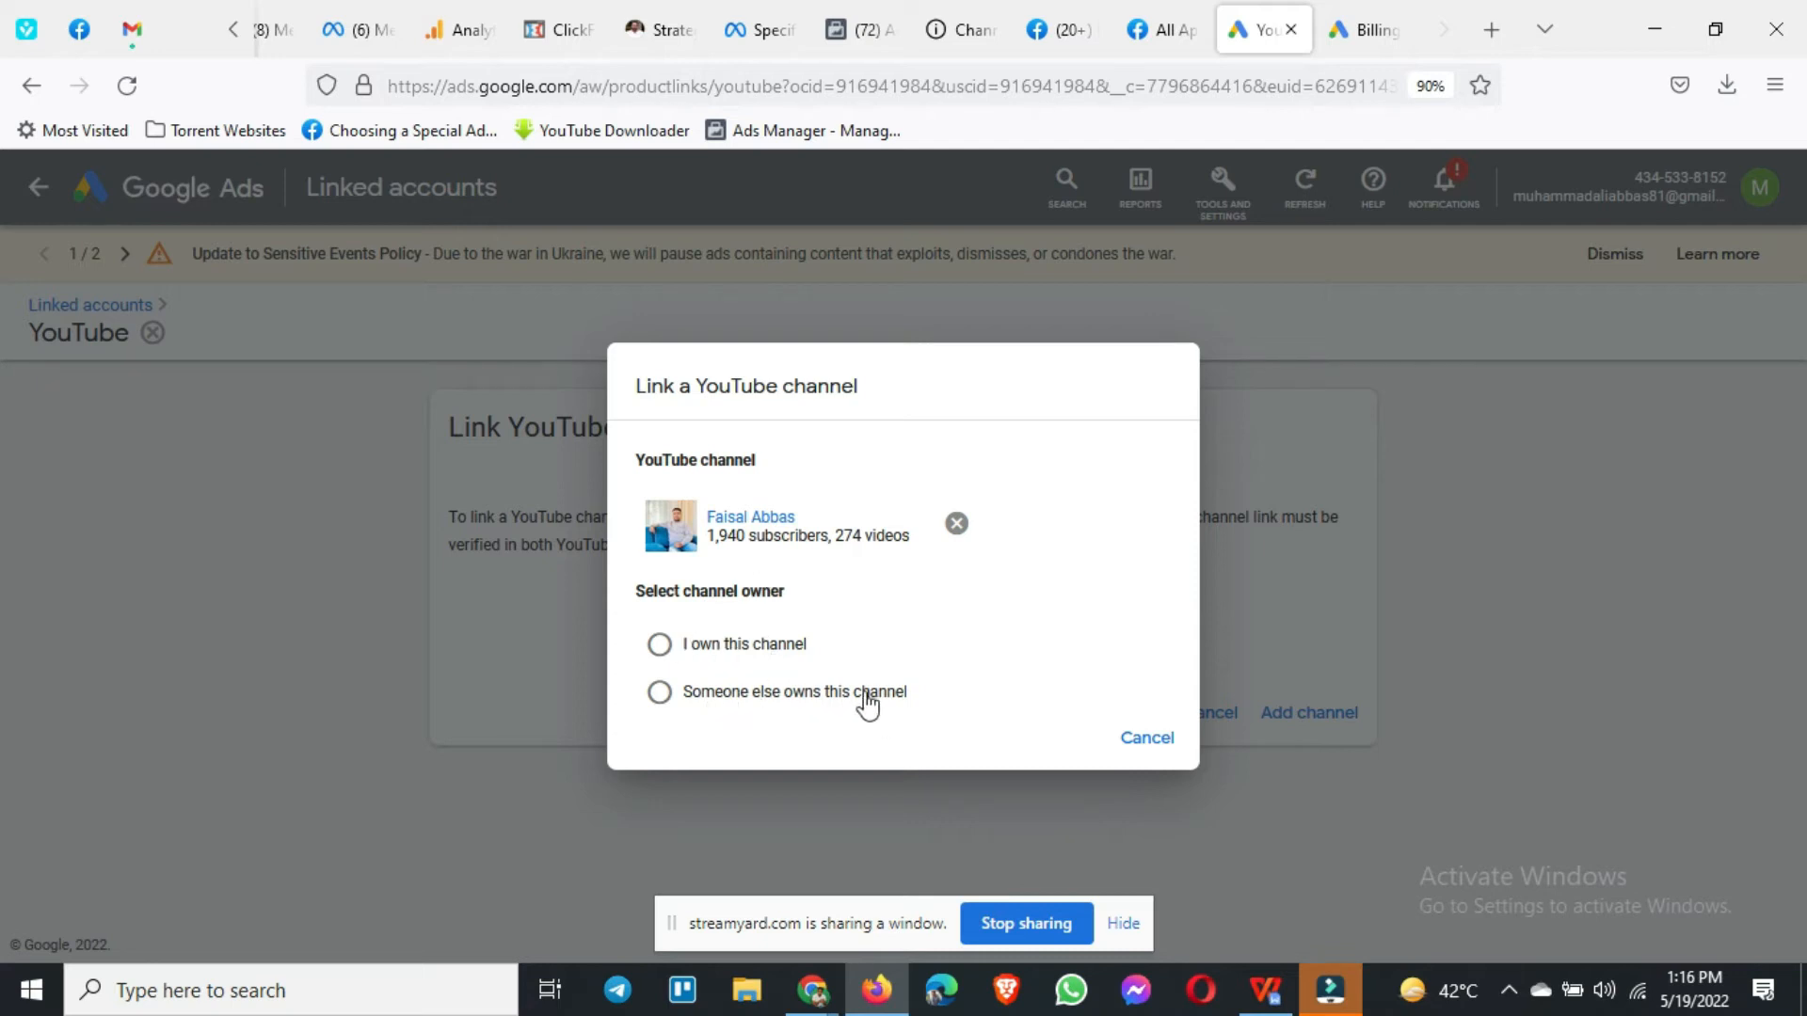
Step: Mark the channel as owned by someone else, enter the owner's e-mail, and send the link request
left_click(736, 644)
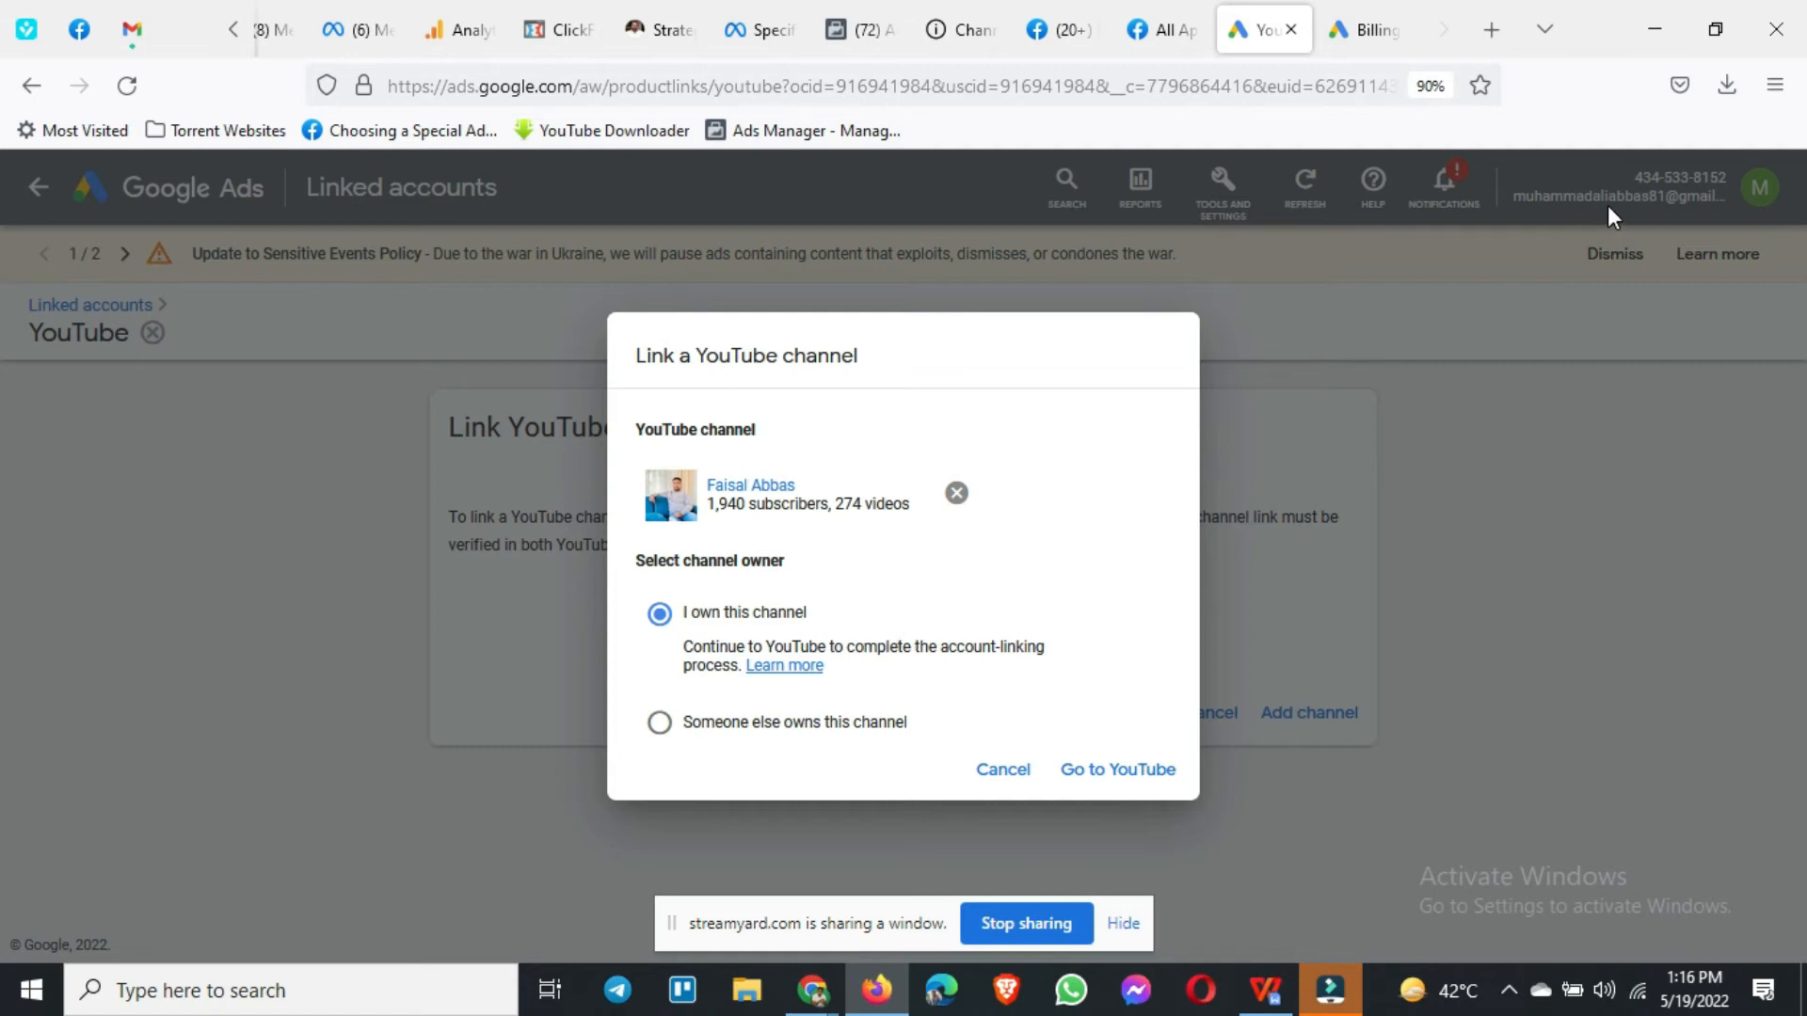
left_click(714, 725)
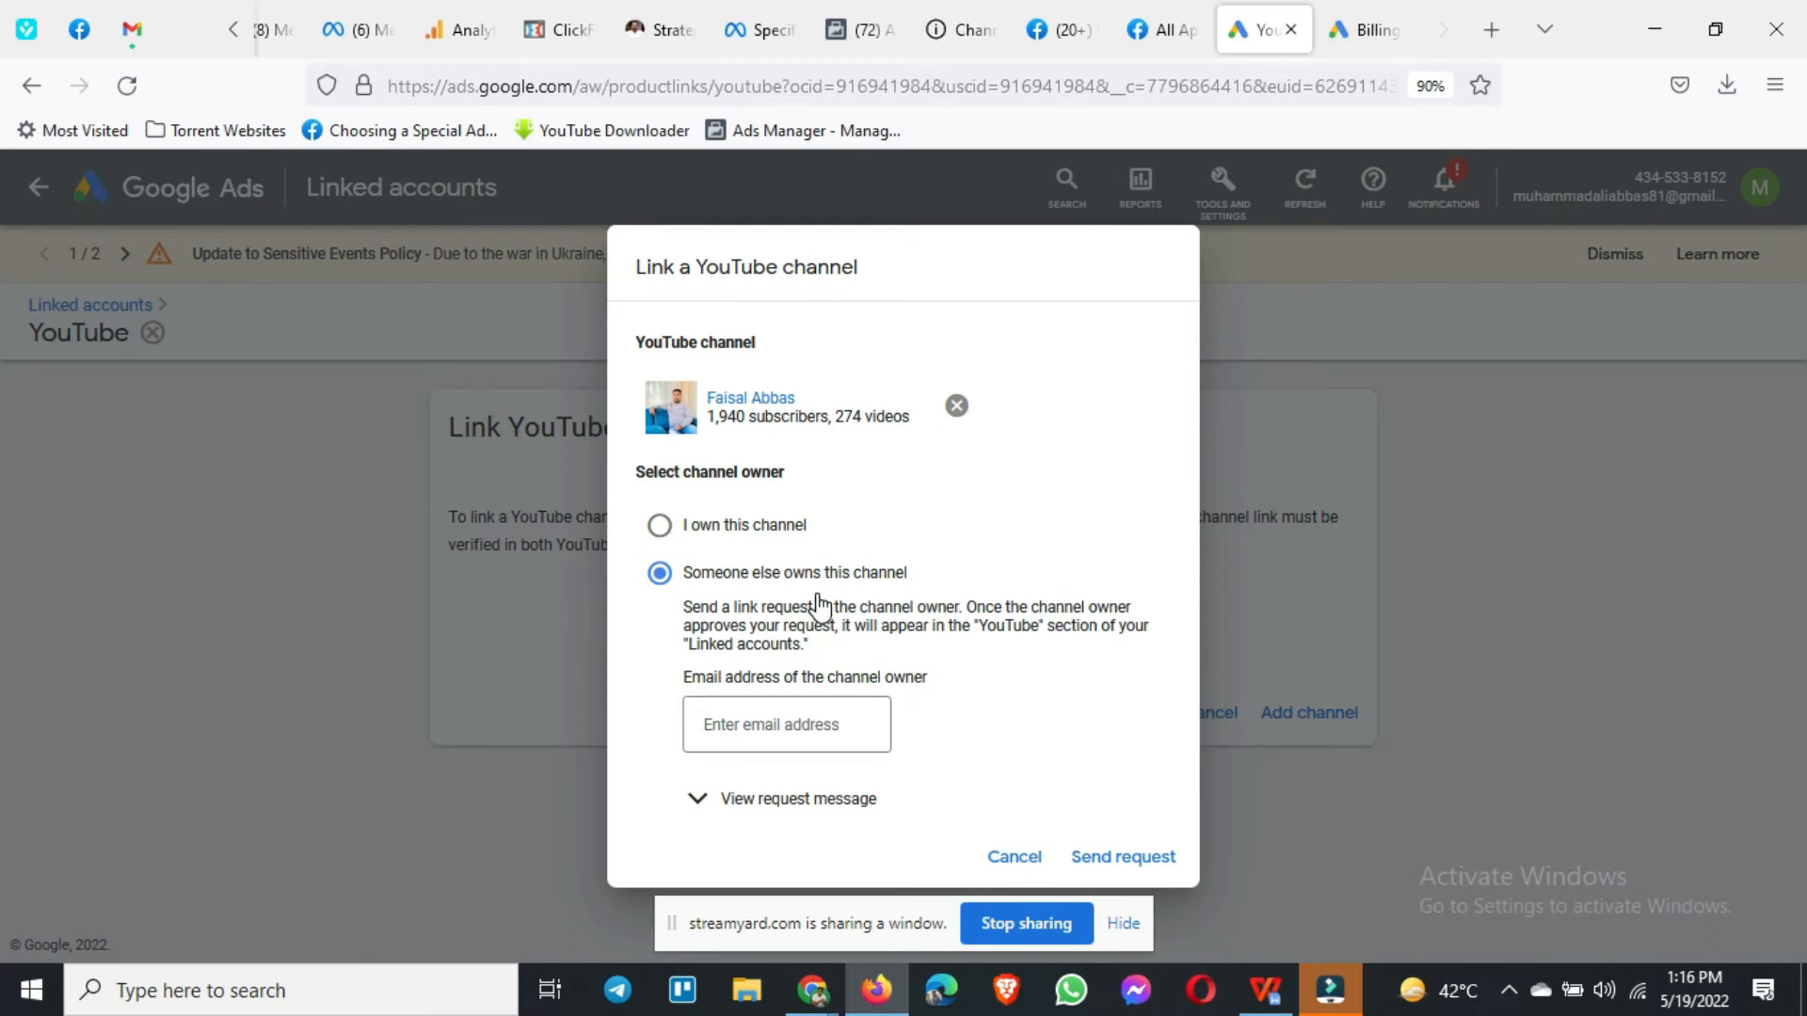
left_click(835, 727)
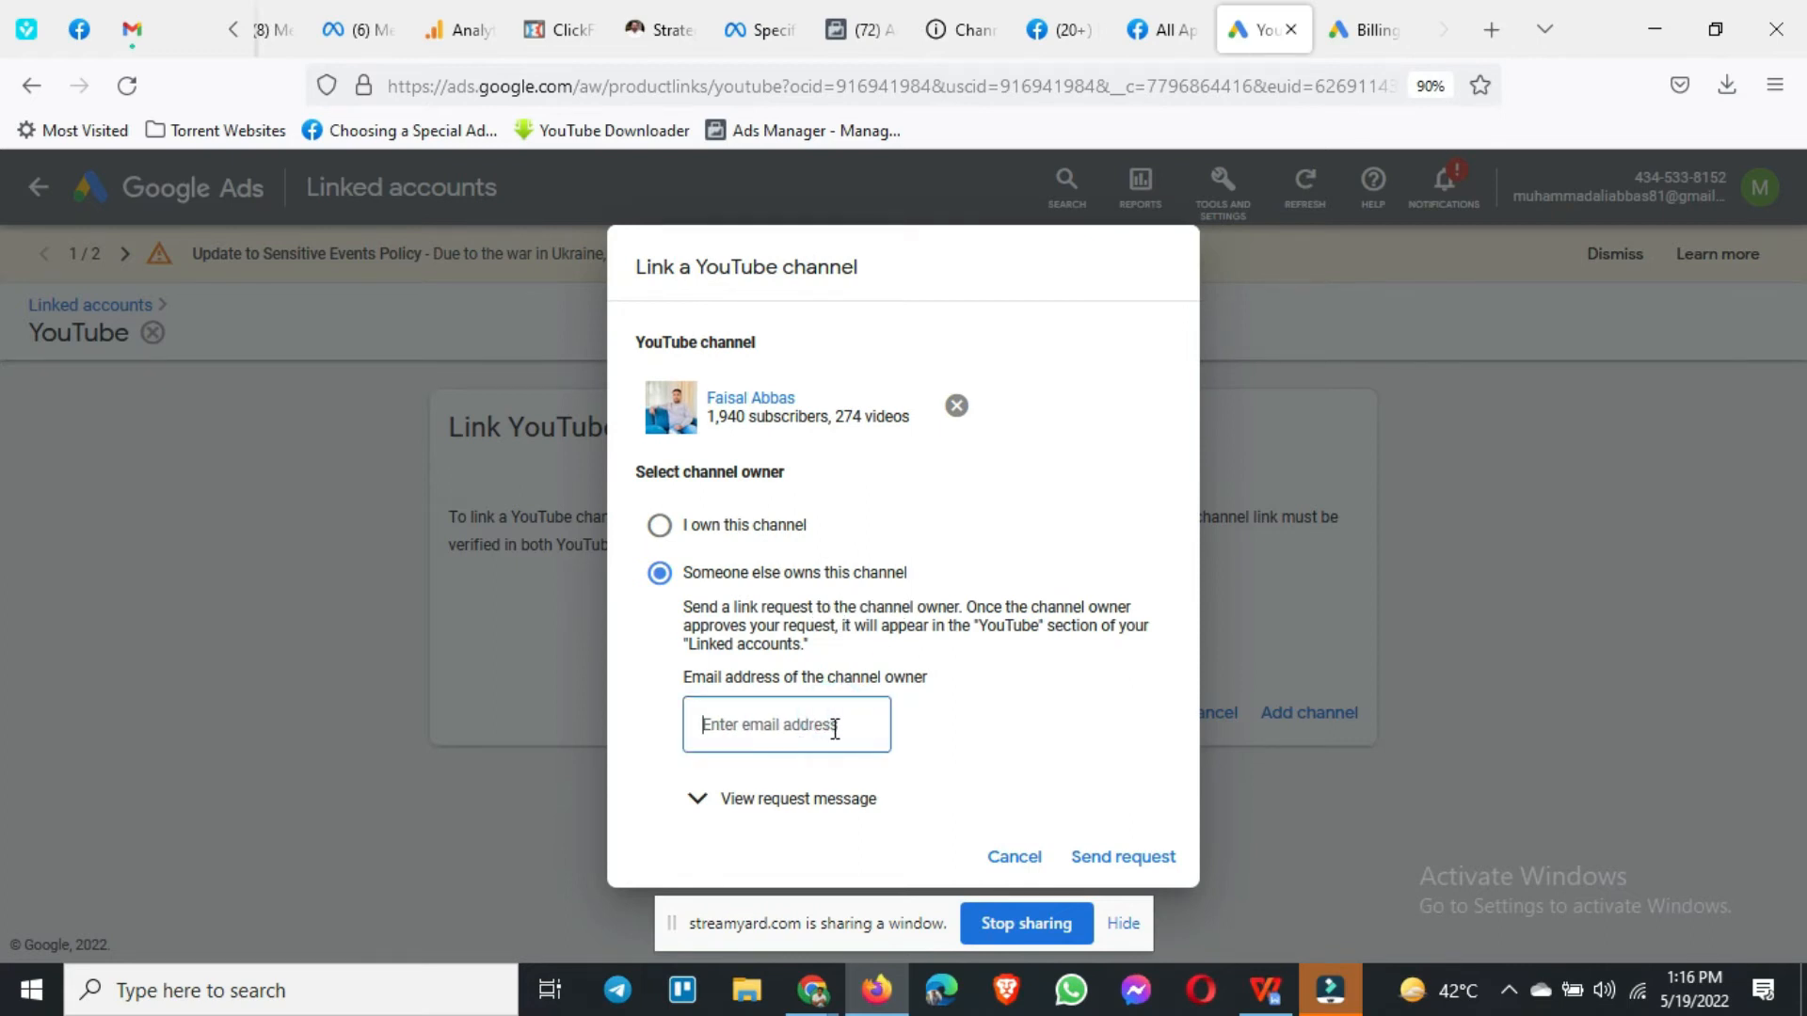
left_click(807, 801)
scroll(928, 748, "down", 3)
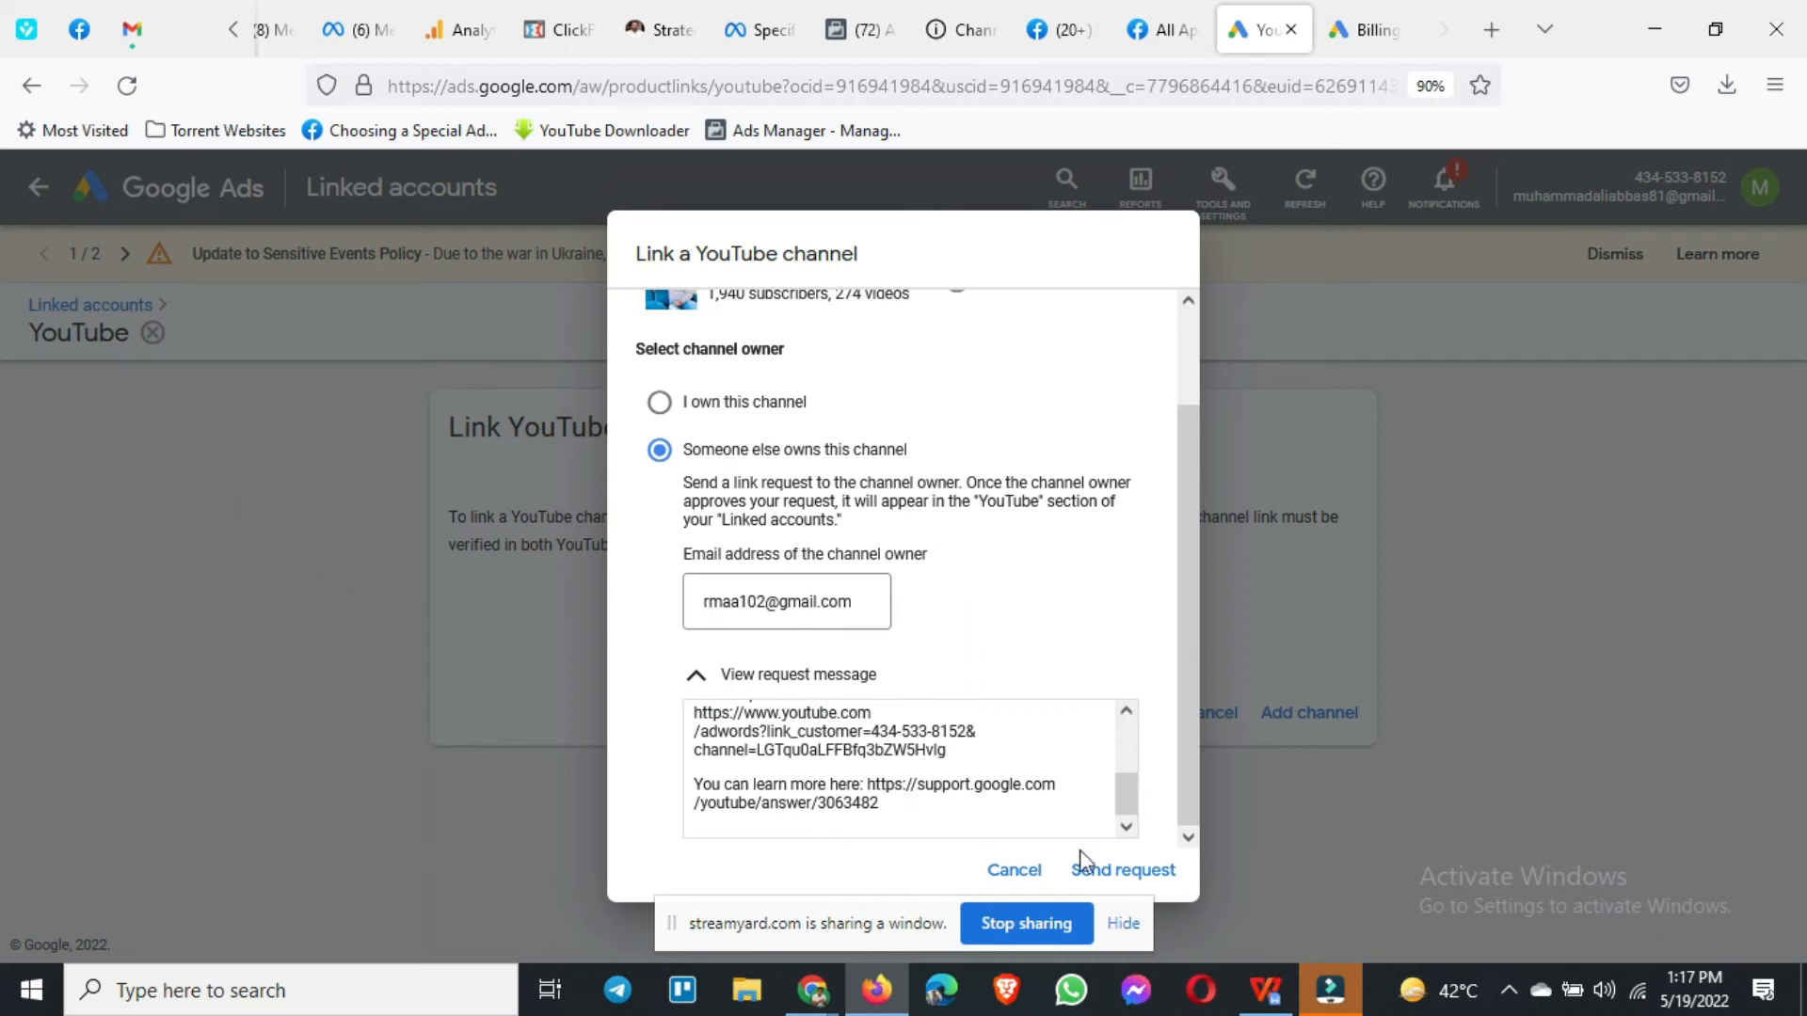
left_click(1010, 865)
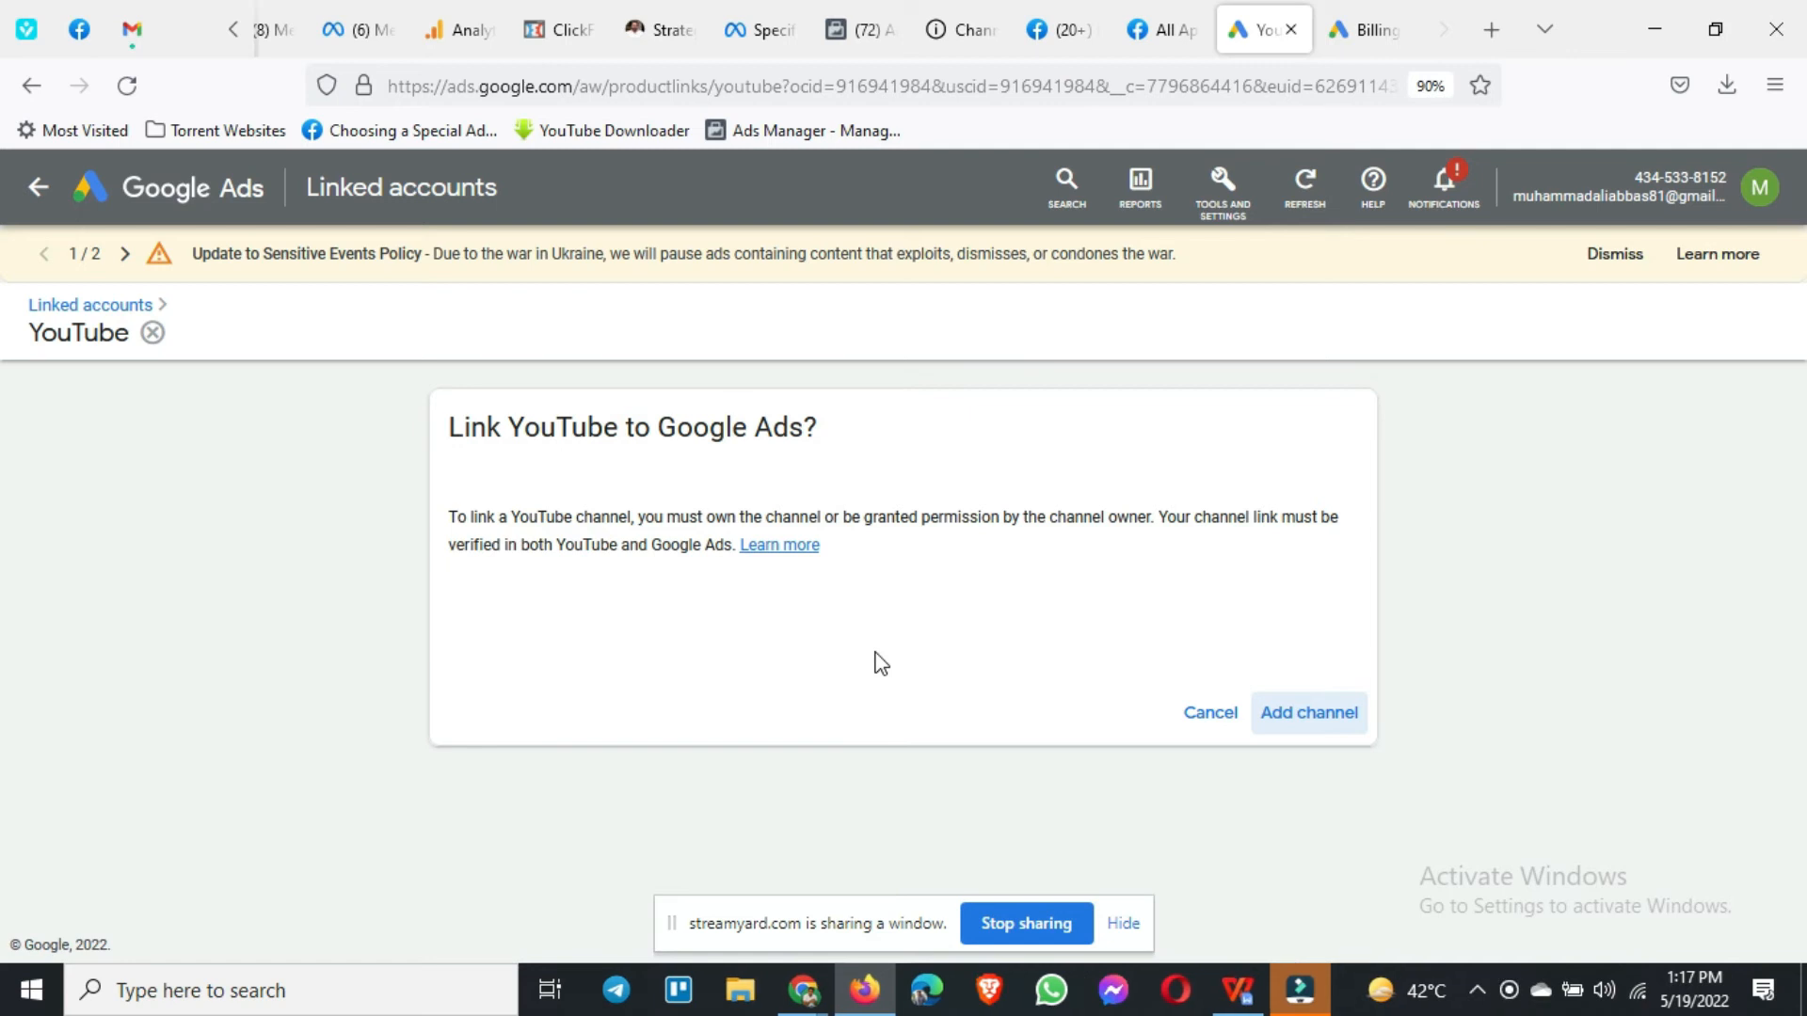
Step: Leave the YouTube page and reopen Tools and Settings > Setup > Linked accounts
left_click(38, 186)
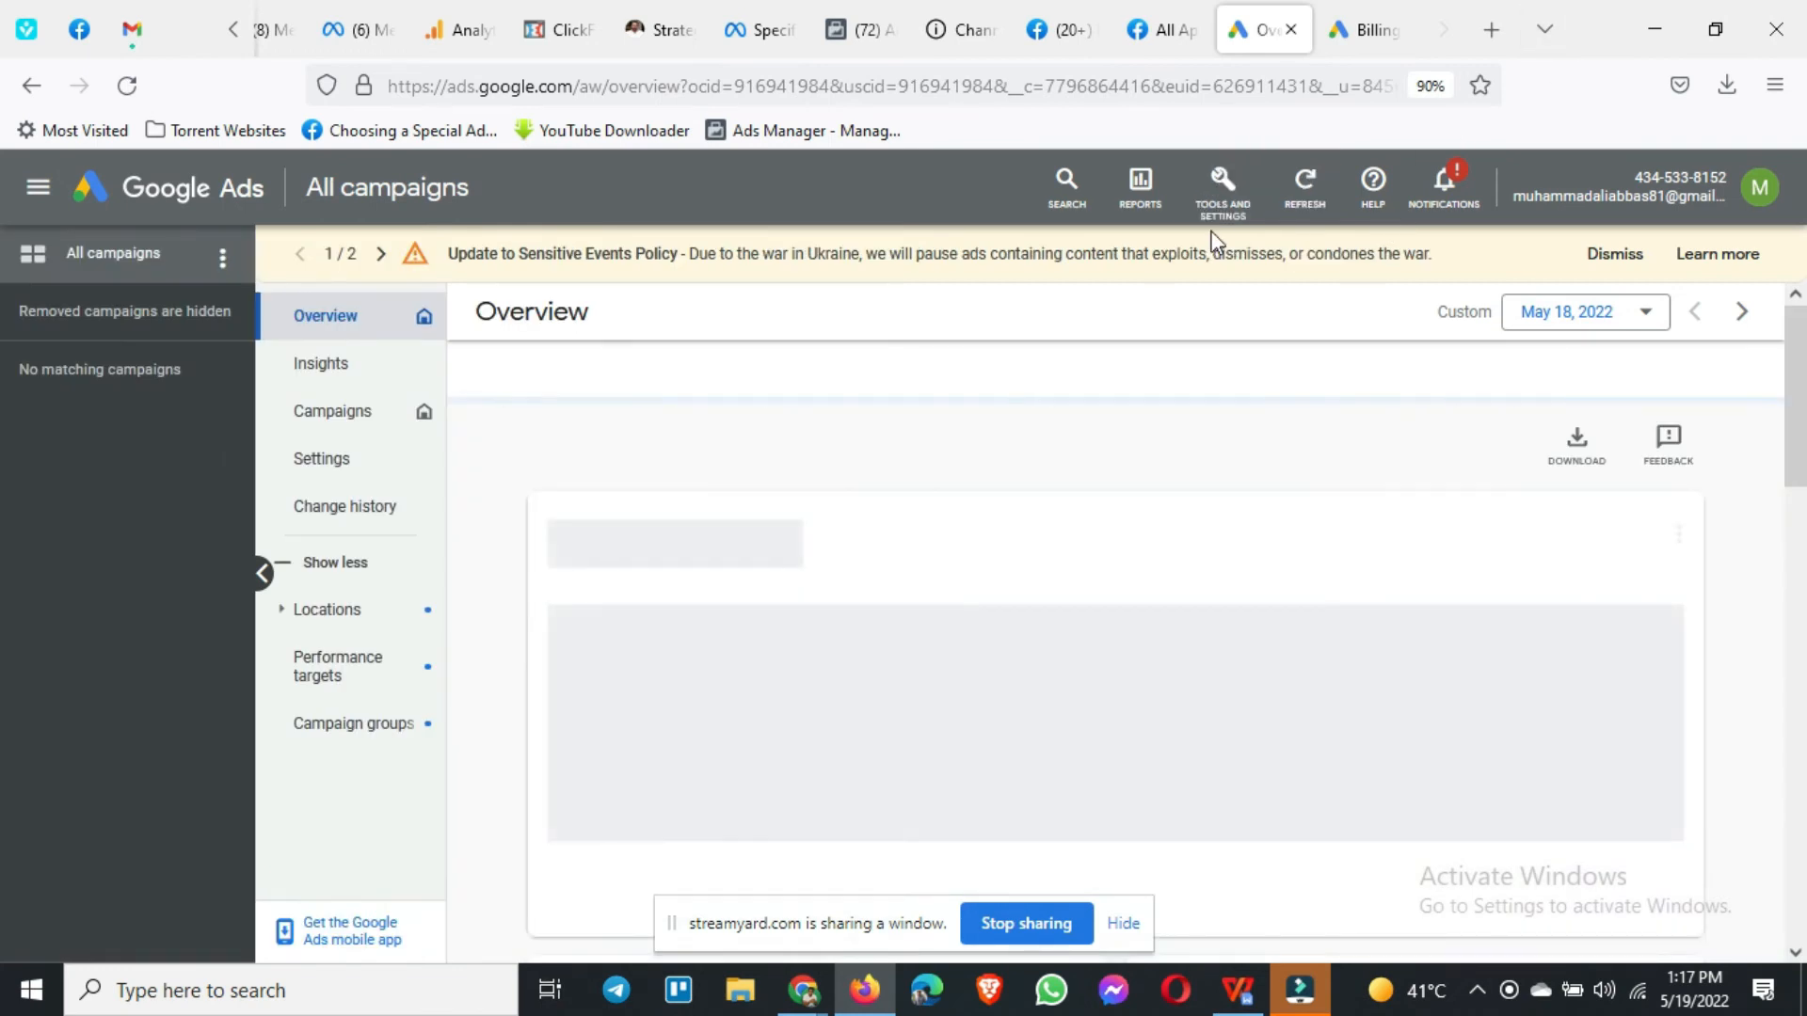
left_click(1222, 193)
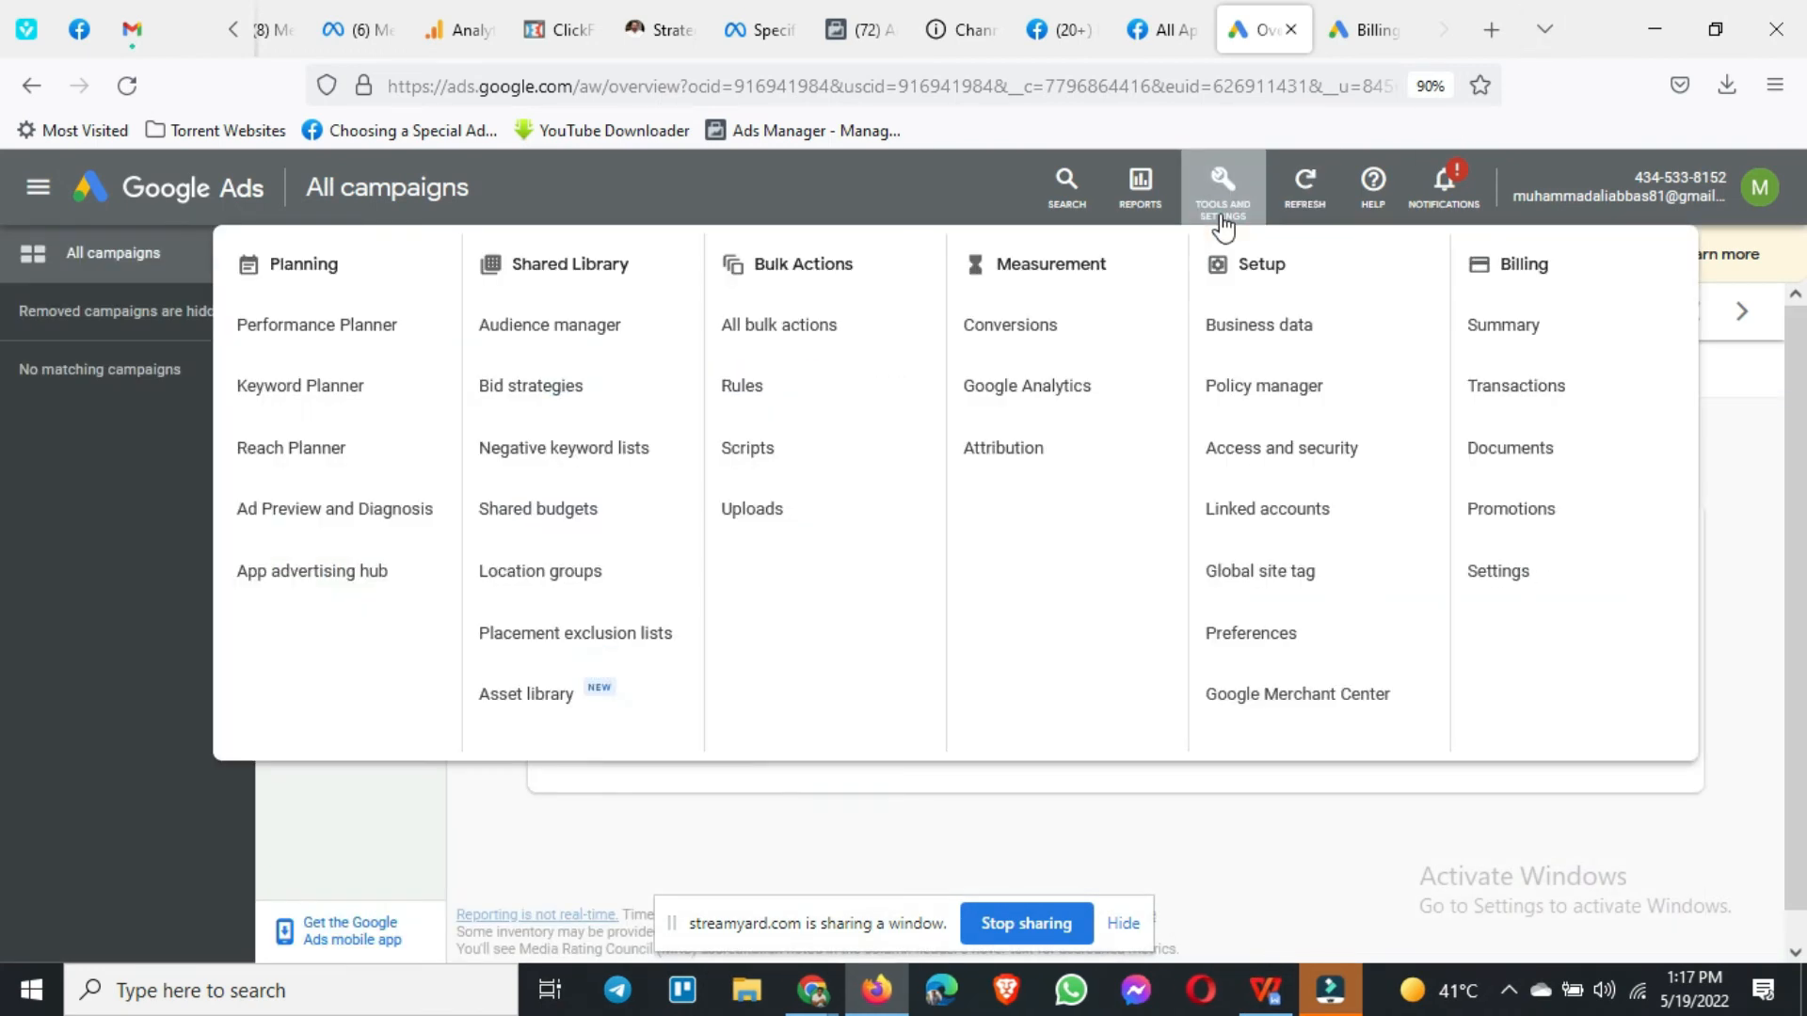
left_click(1247, 530)
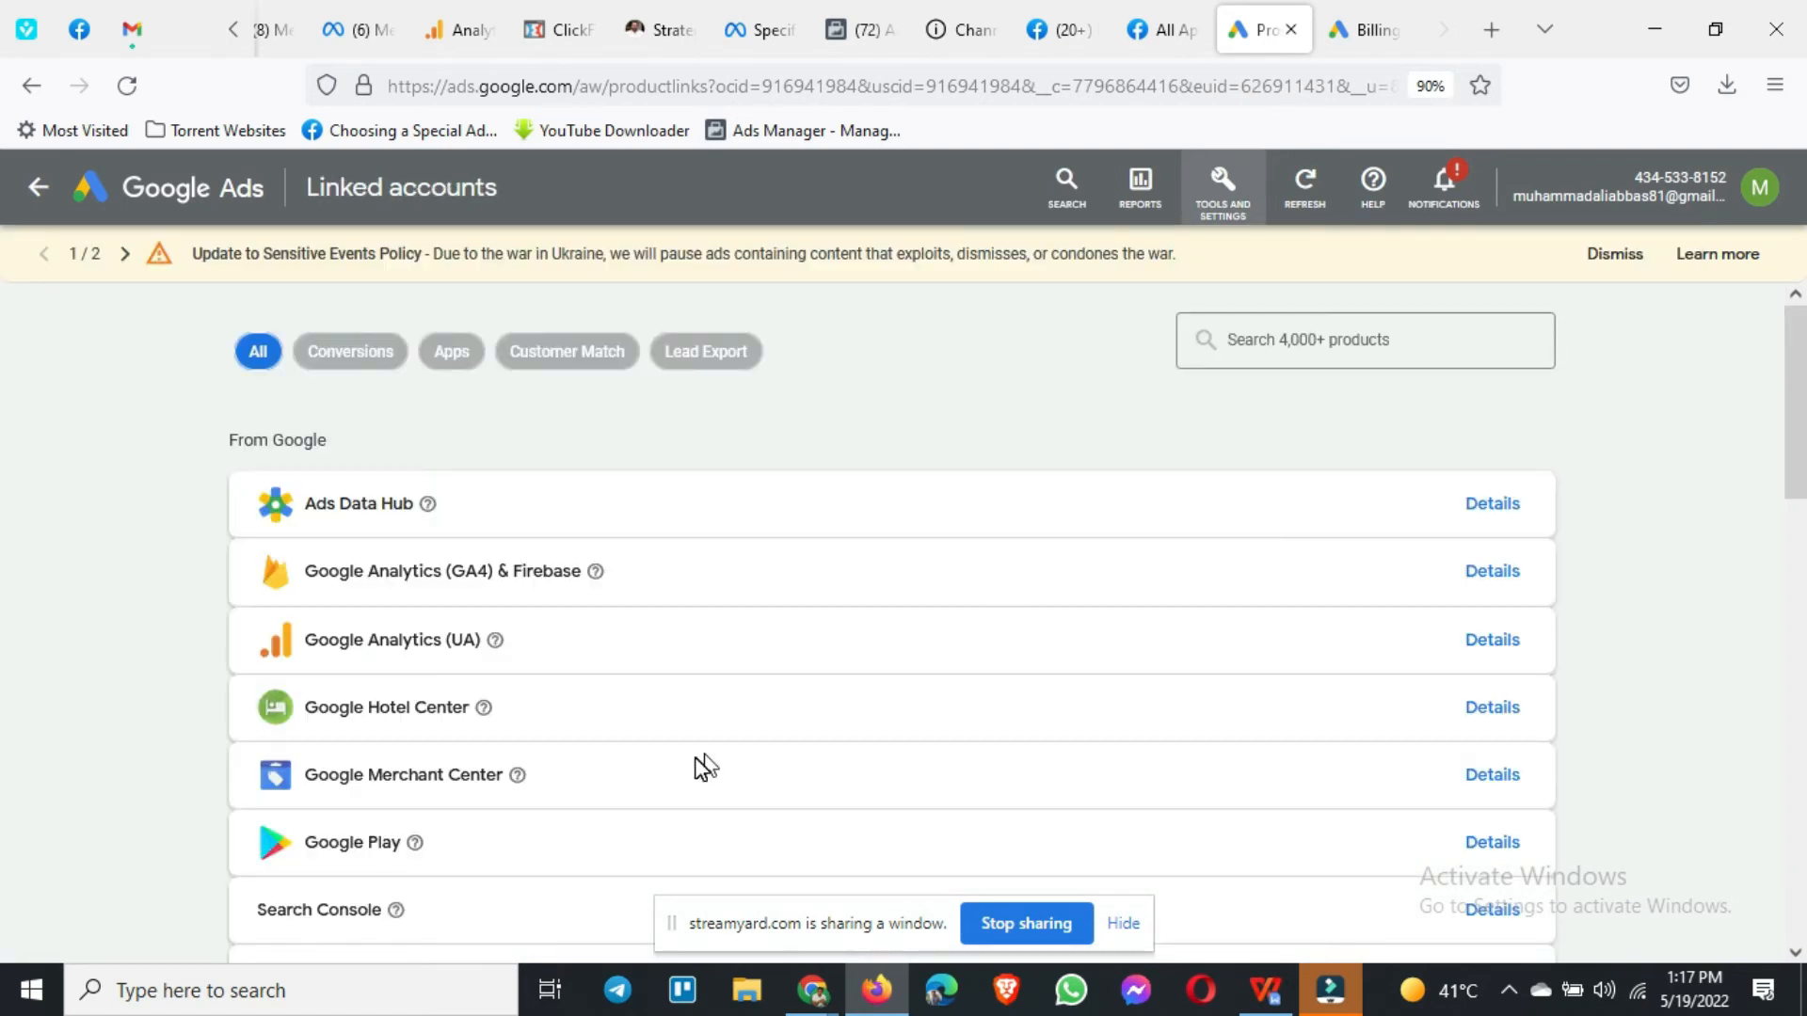
Step: Open the Google Analytics (GA4) & Firebase details and read the no-editable-properties notice
left_click(1497, 574)
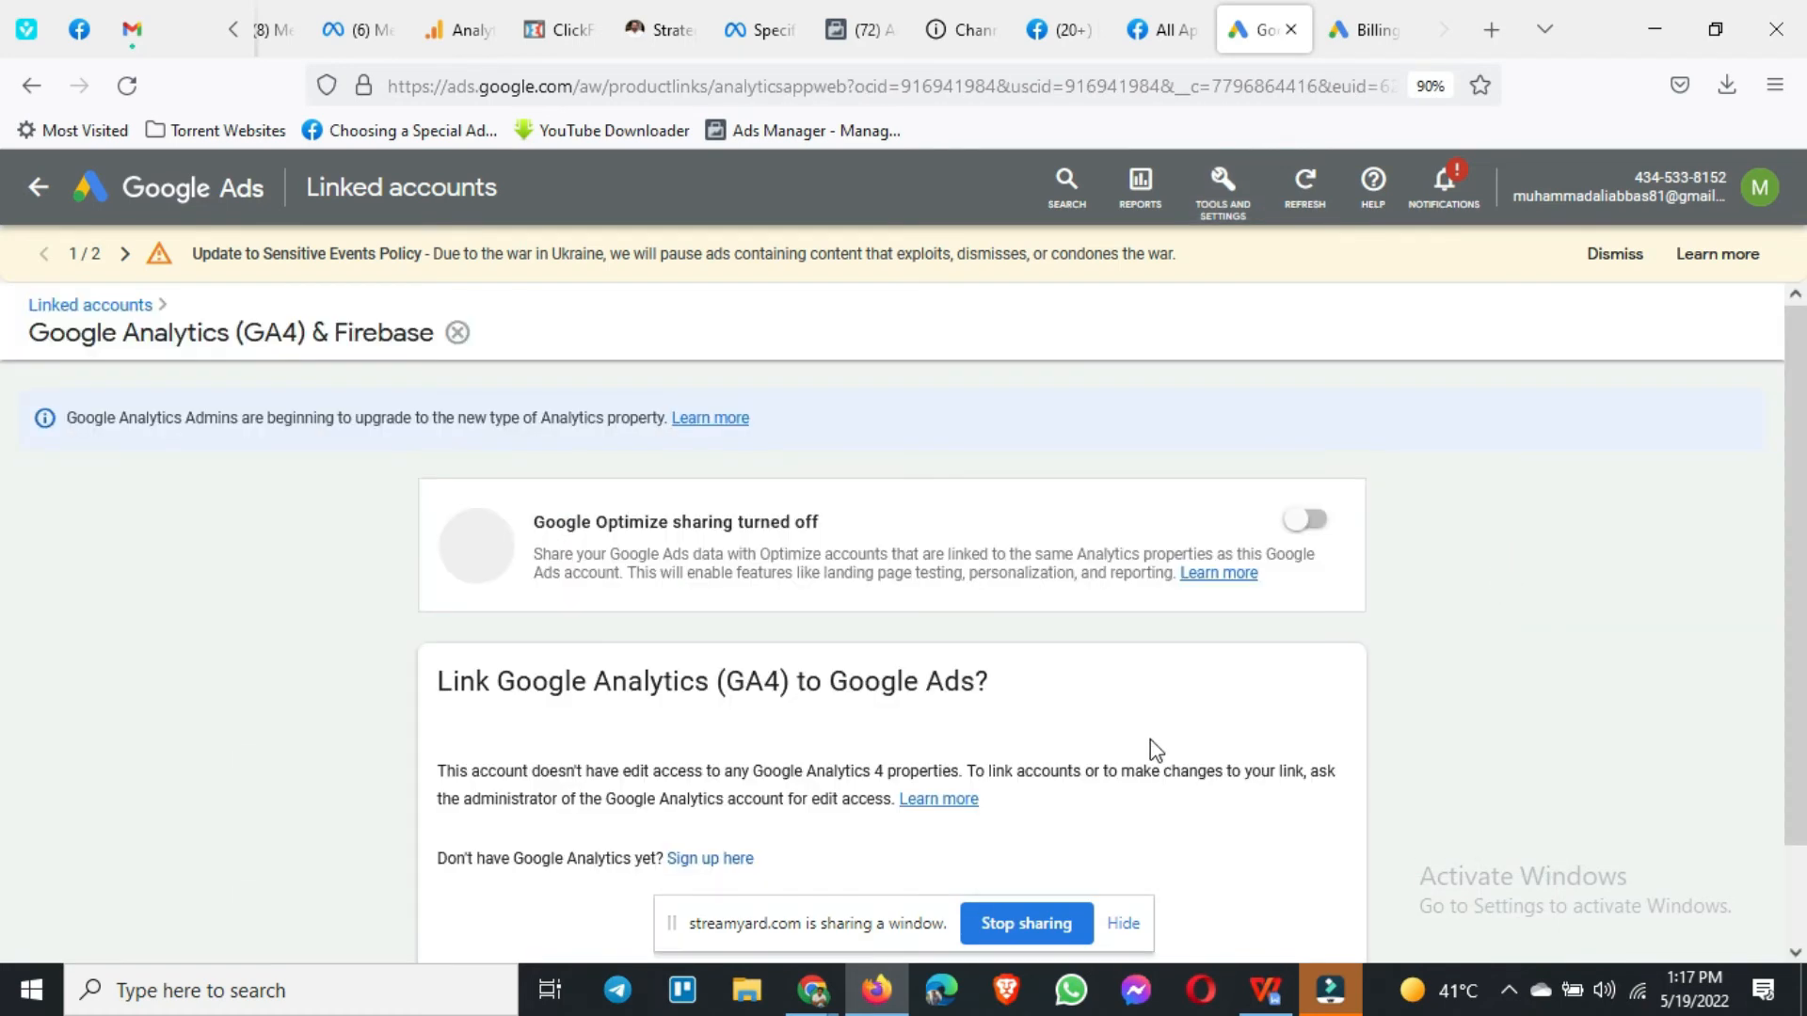
scroll(984, 702, "down", 2)
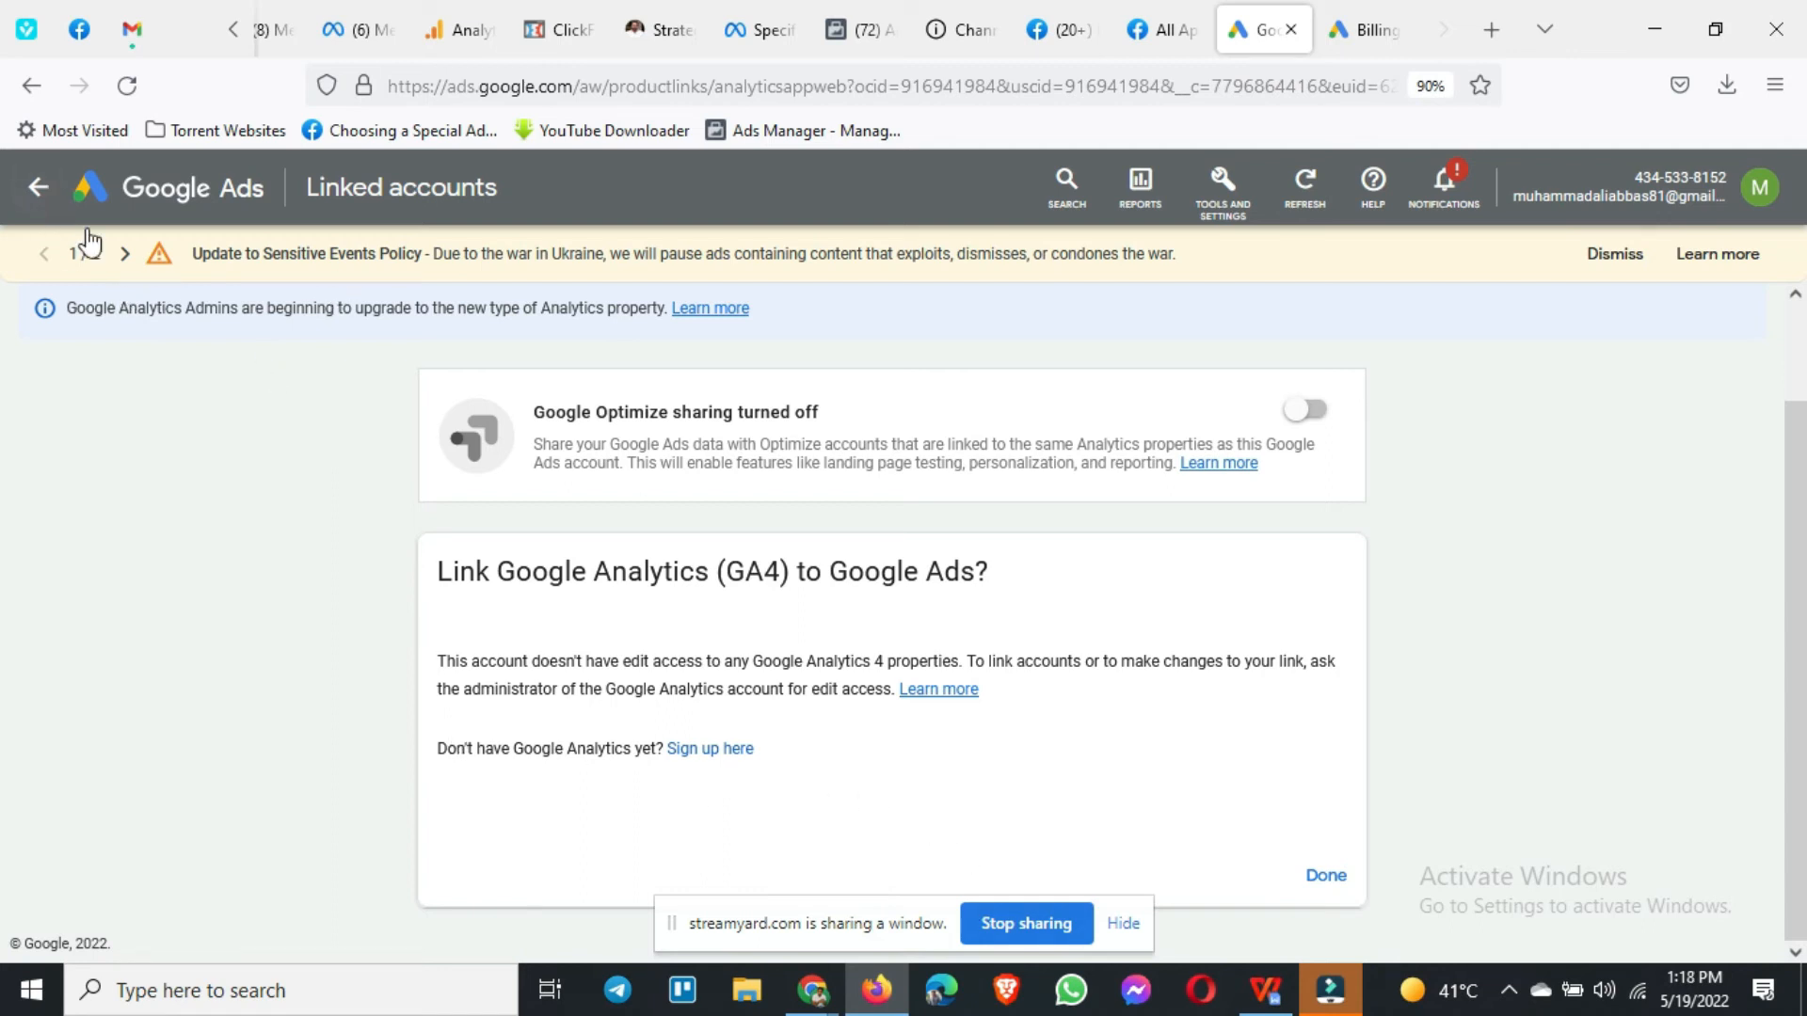
Step: Return to the Linked accounts list and review Google products like Ads Data Hub and Google Play
left_click(31, 85)
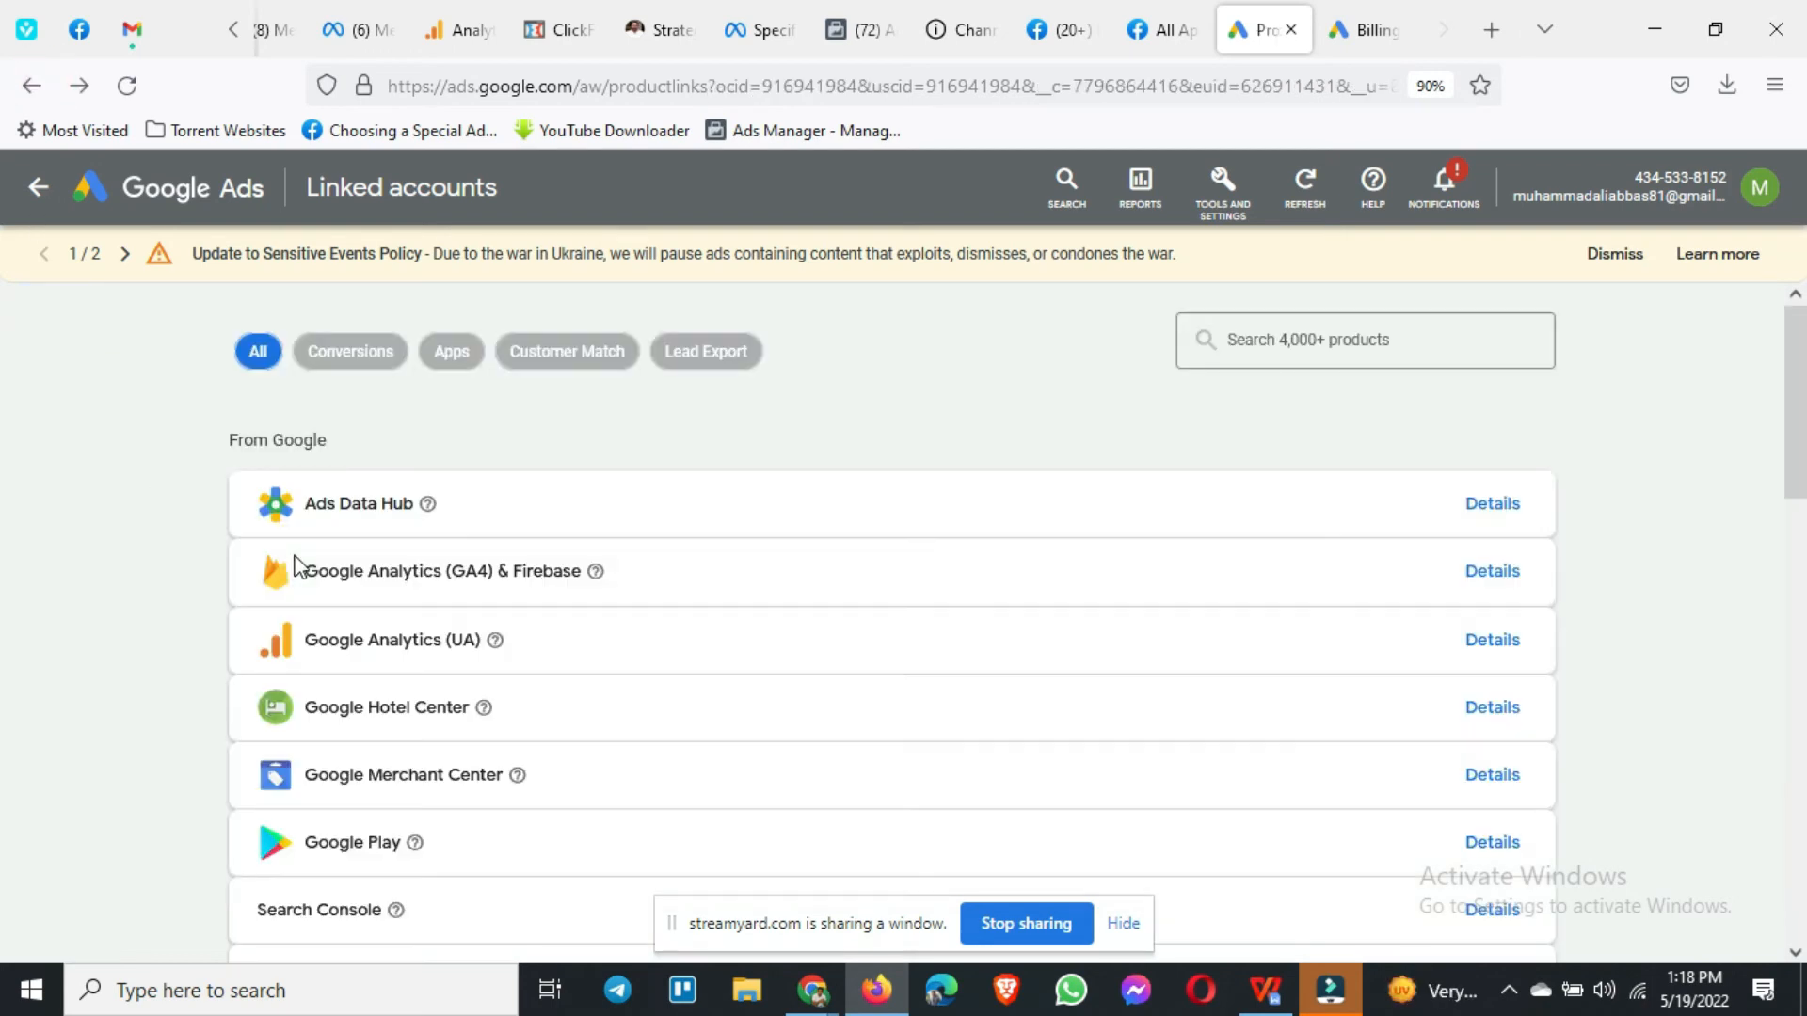
scroll(263, 696, "down", 1)
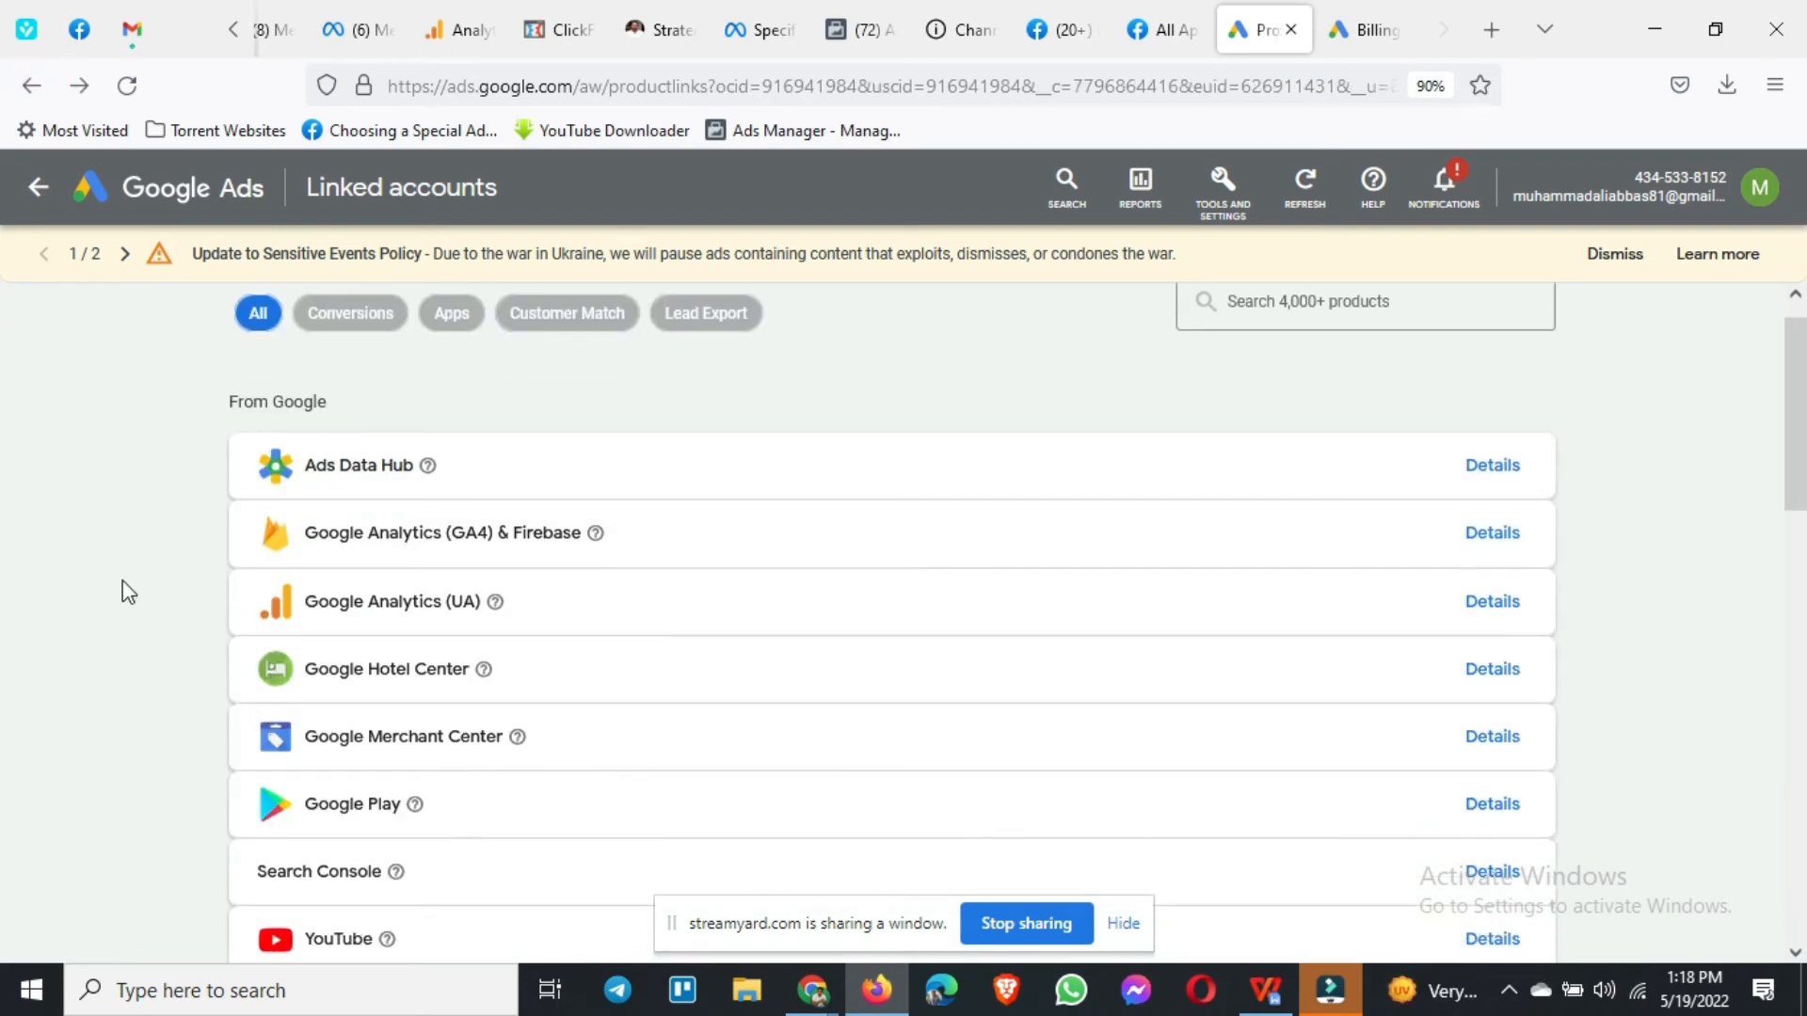
scroll(237, 544, "down", 2)
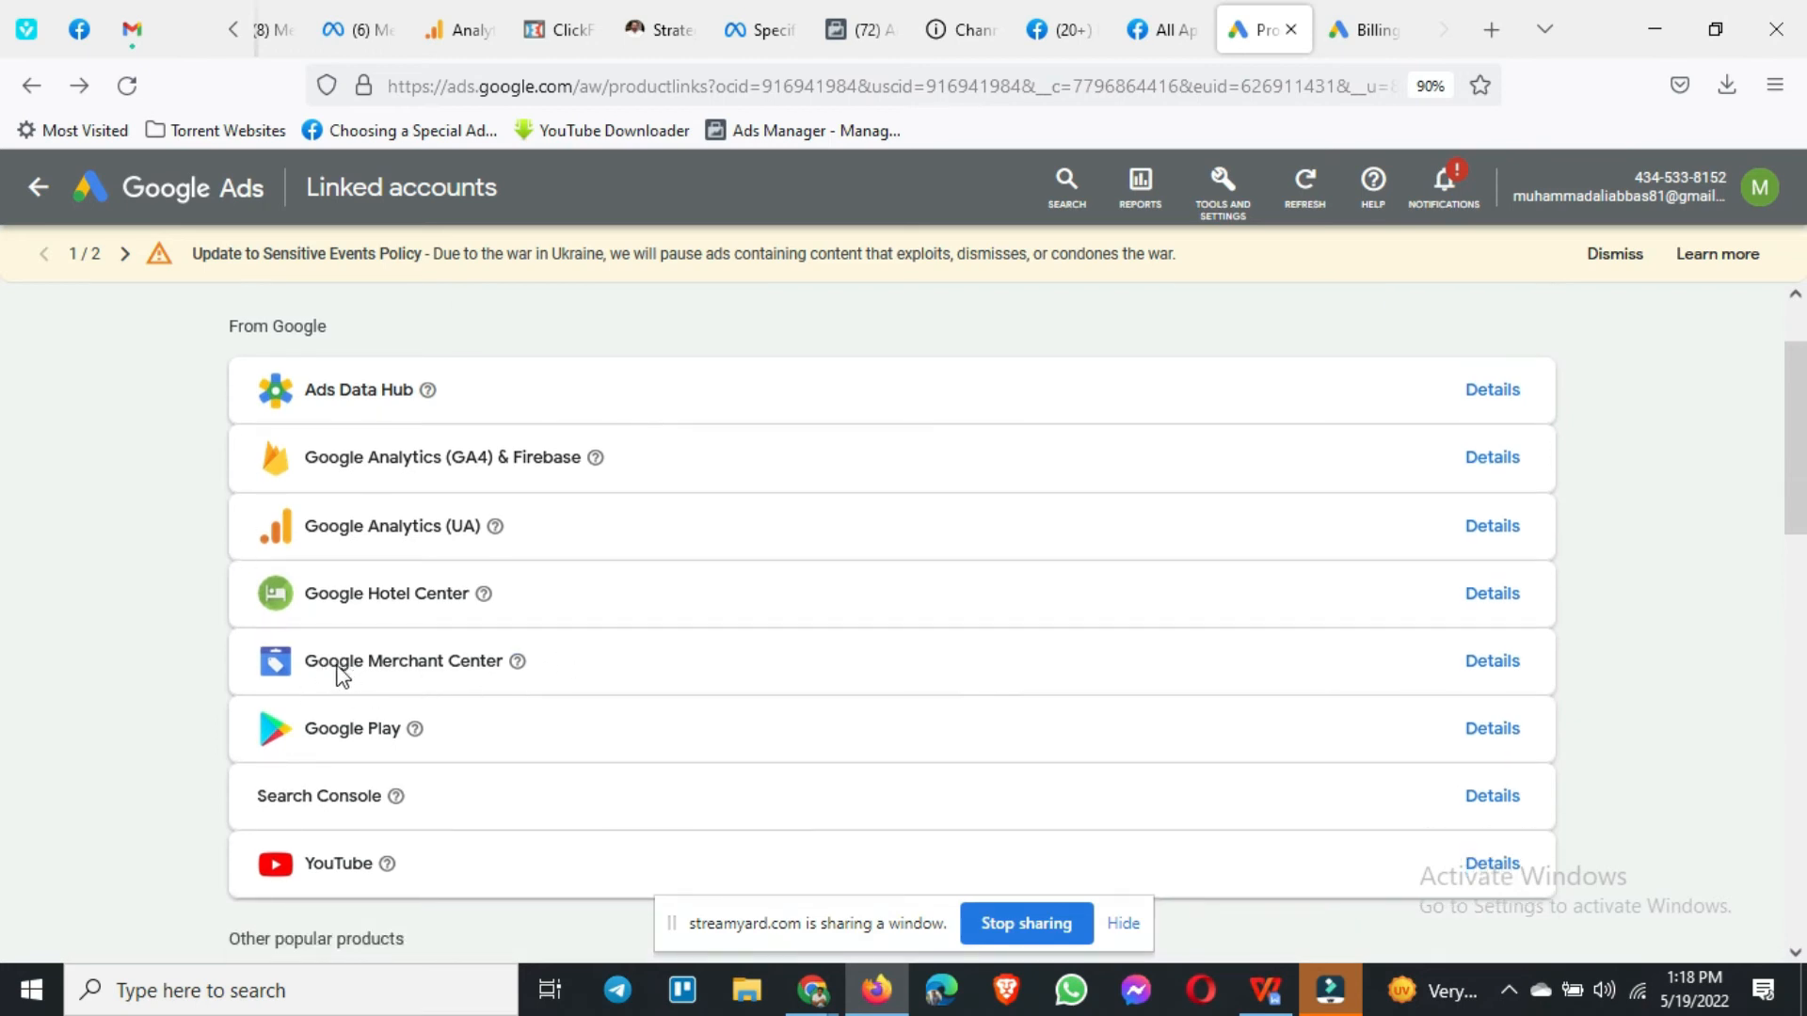
left_click_drag(303, 663, 515, 666)
scroll(428, 697, "down", 1)
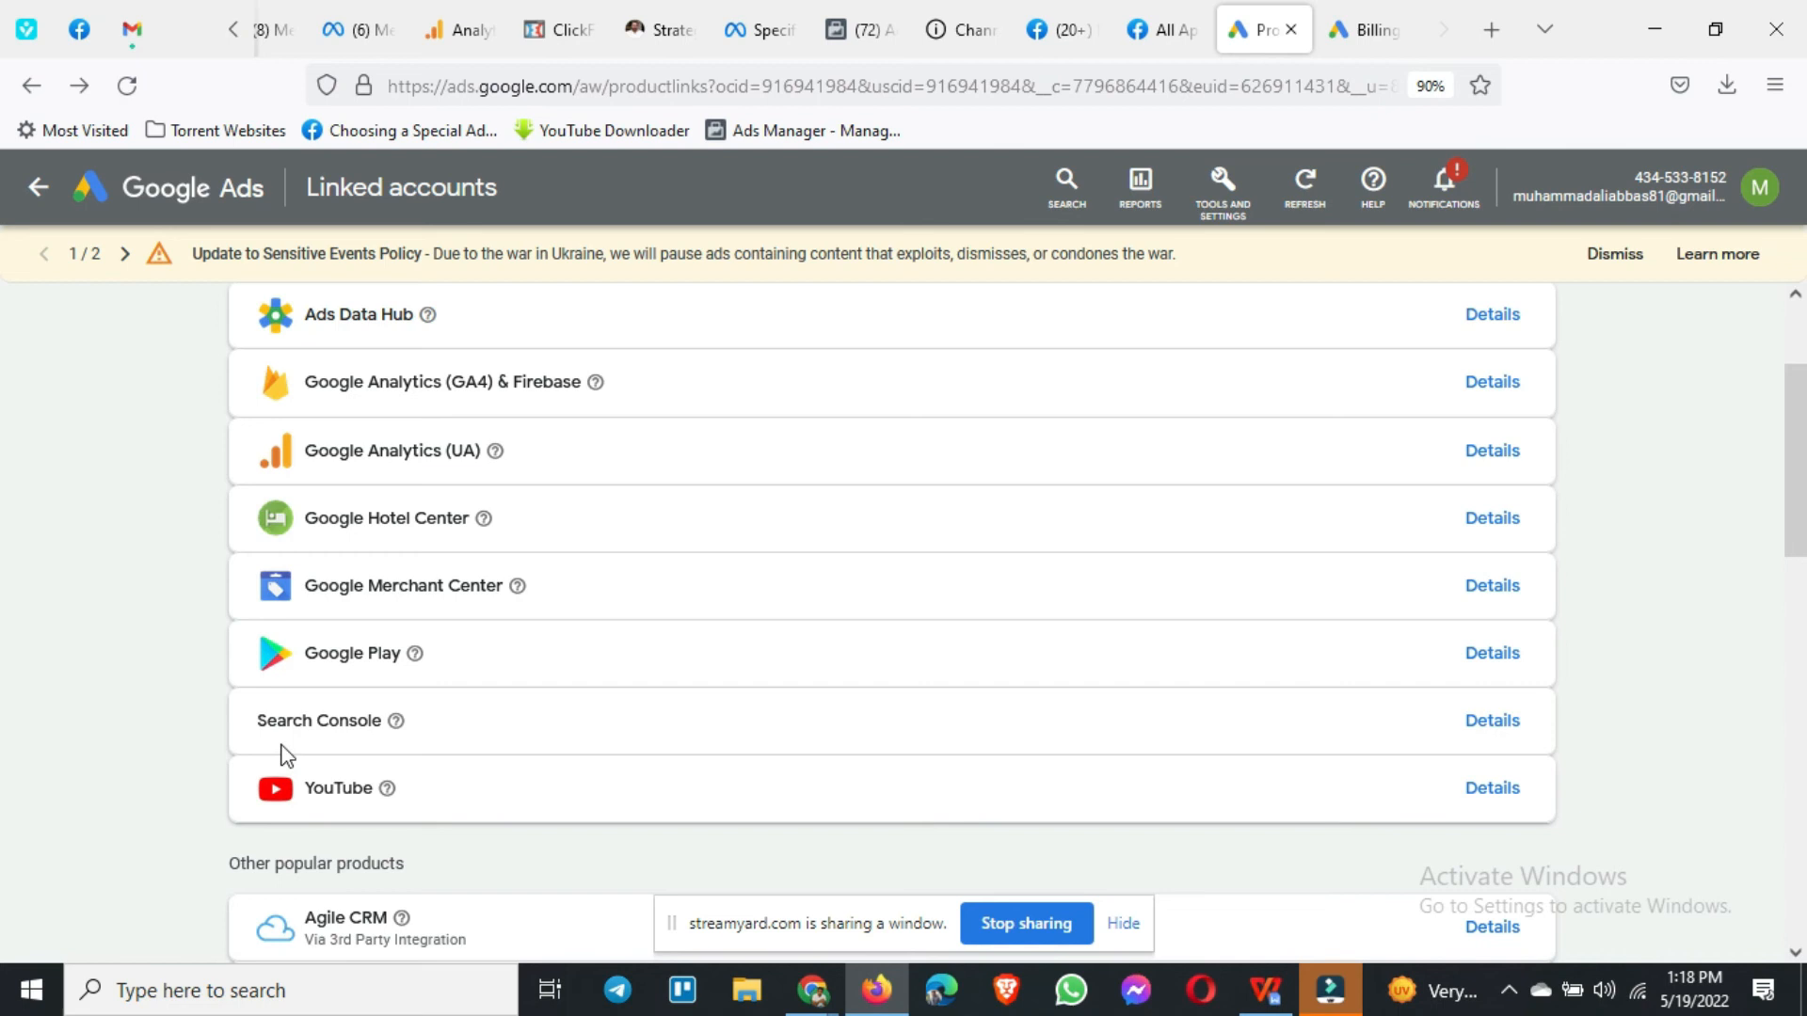
scroll(400, 724, "down", 1)
scroll(464, 674, "down", 2)
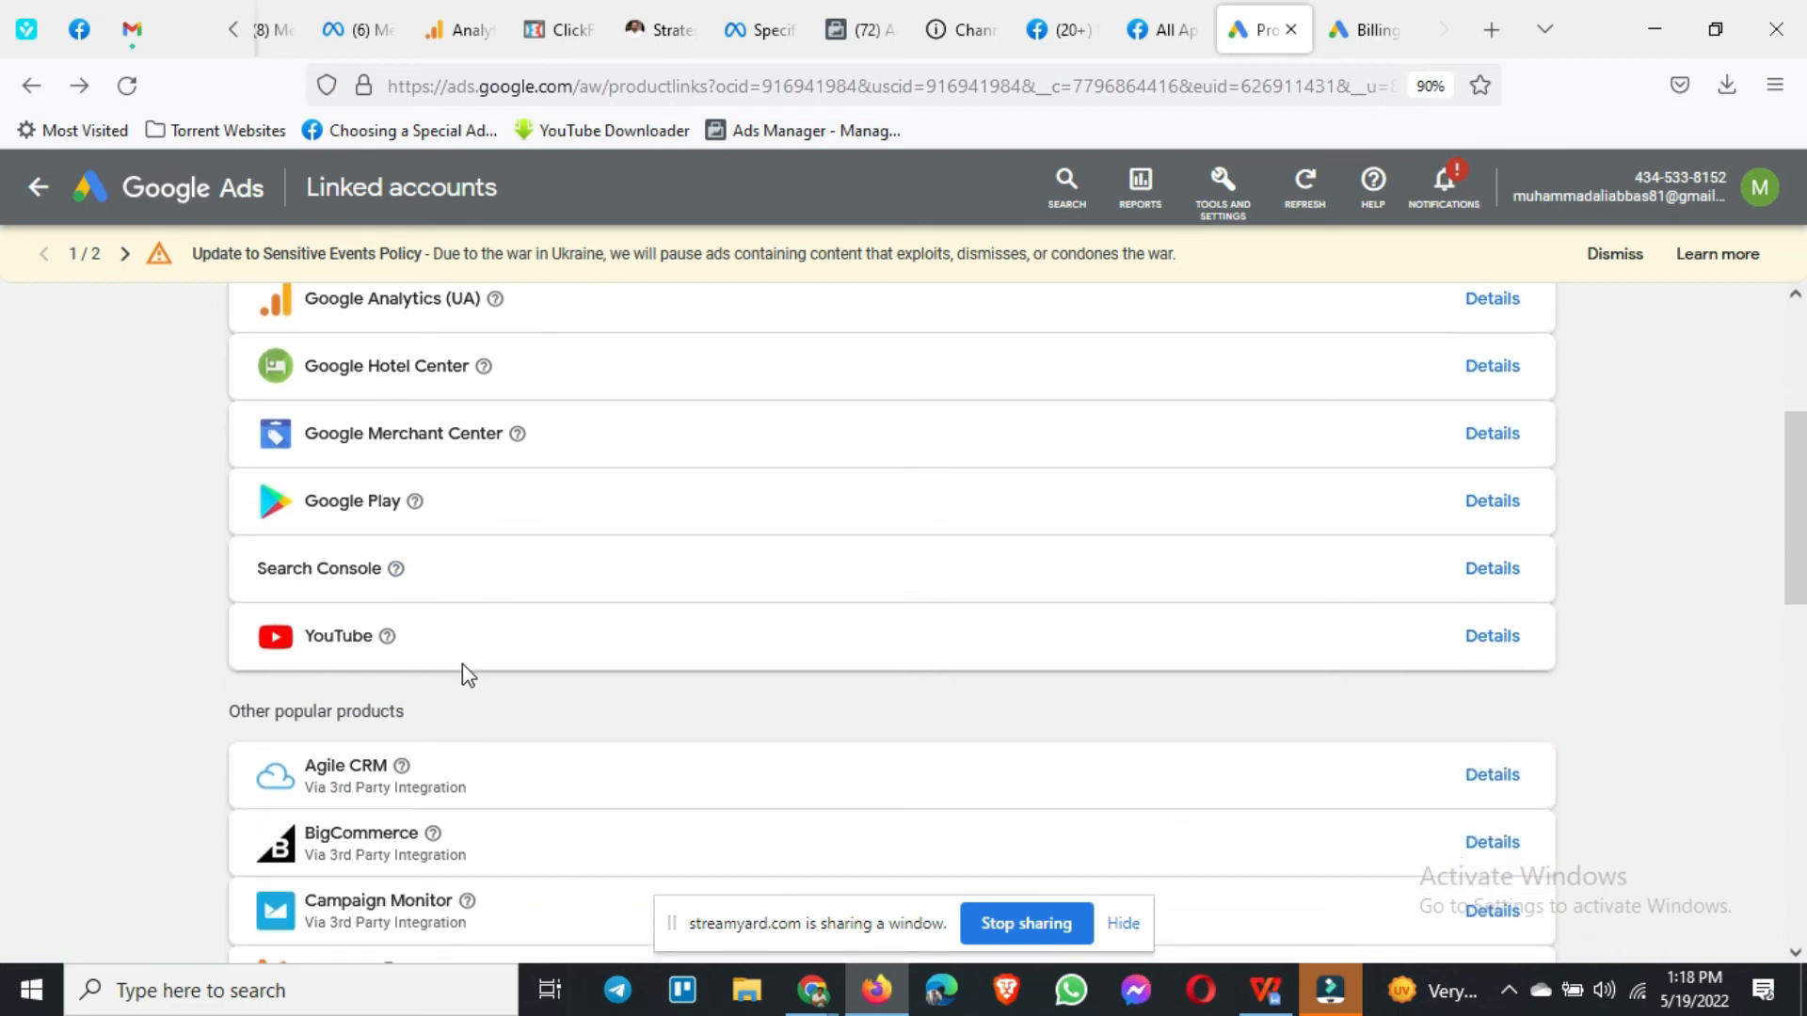
Step: Scroll through the third-party integrations down to Zeotap, then back toward the top
scroll(564, 602, "down", 1)
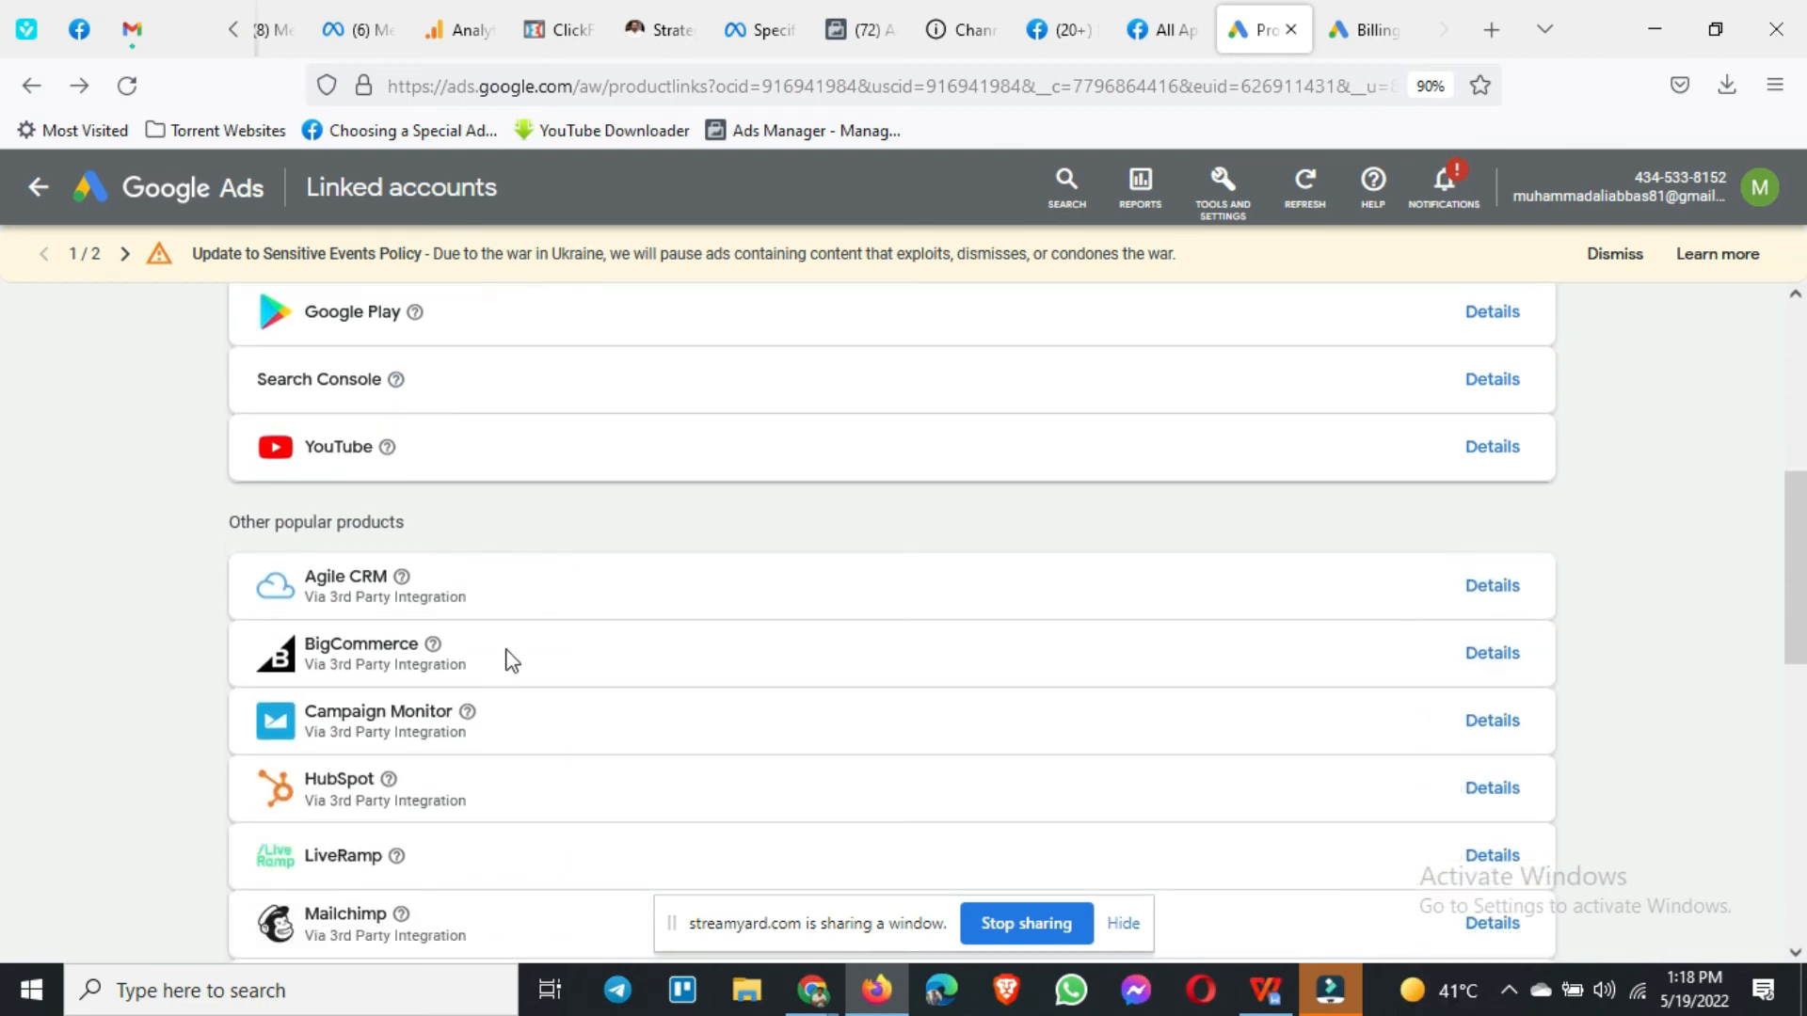
scroll(546, 654, "down", 1)
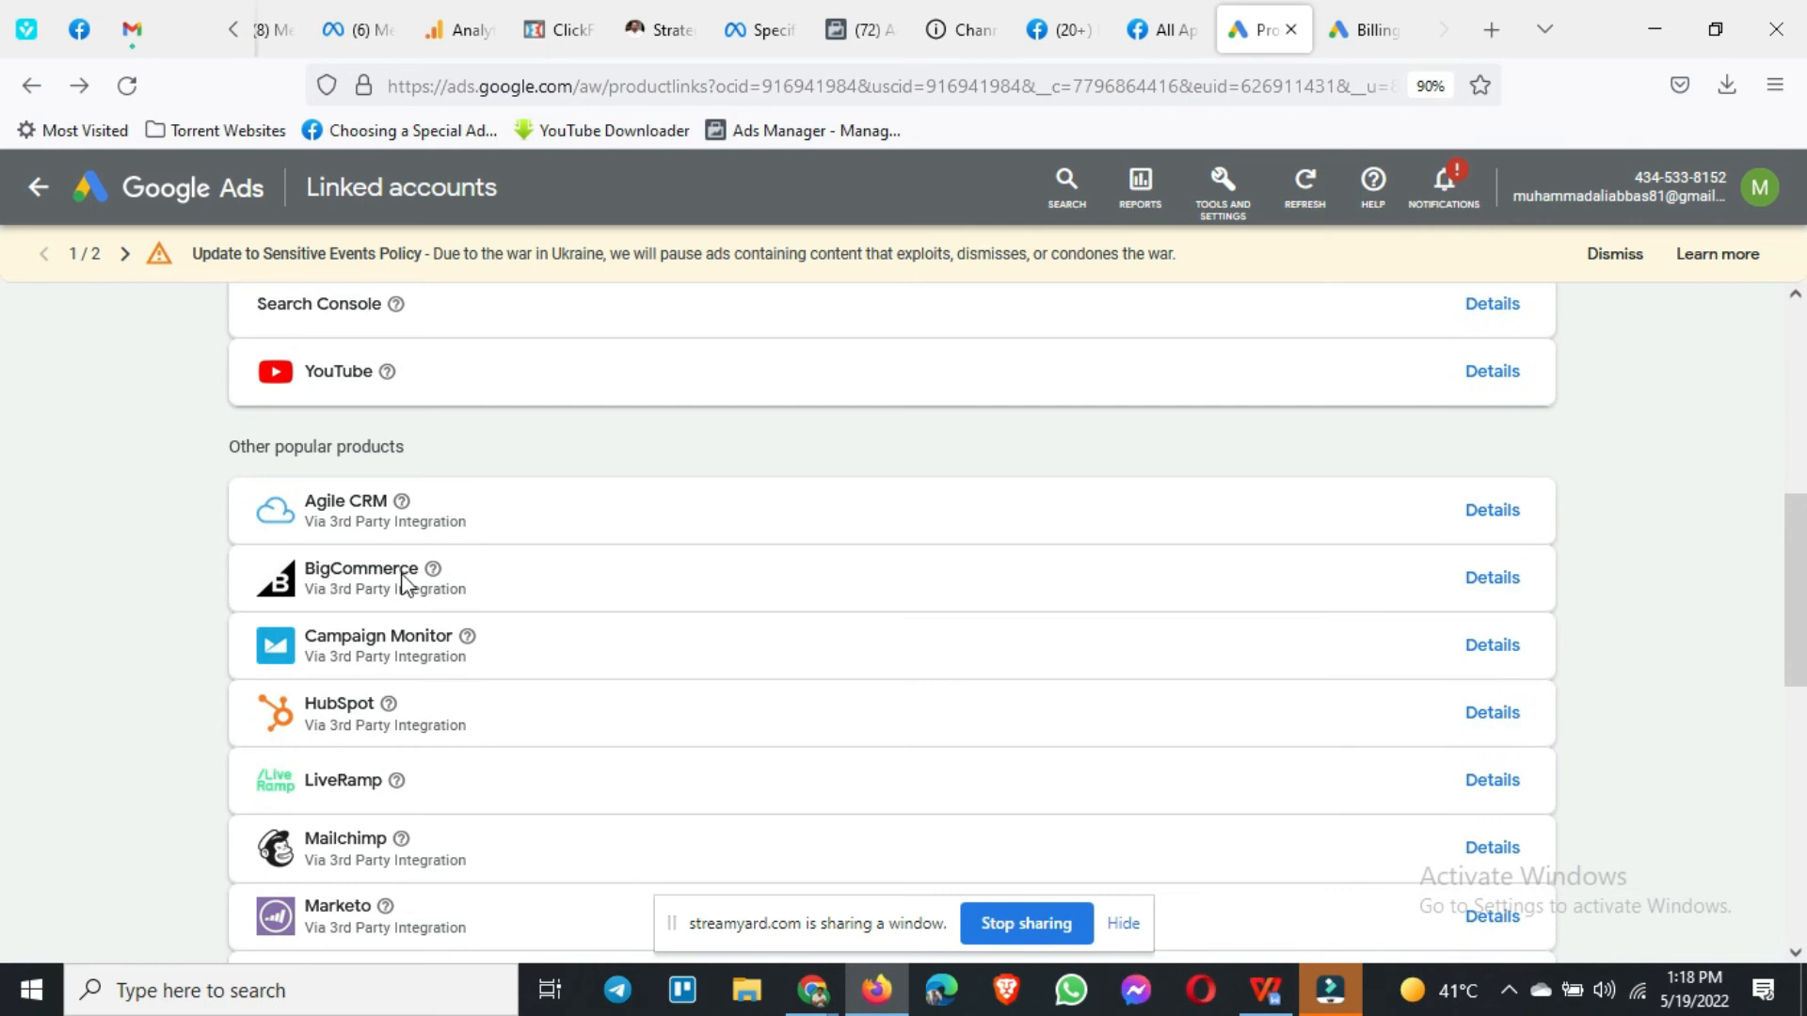
scroll(405, 581, "down", 1)
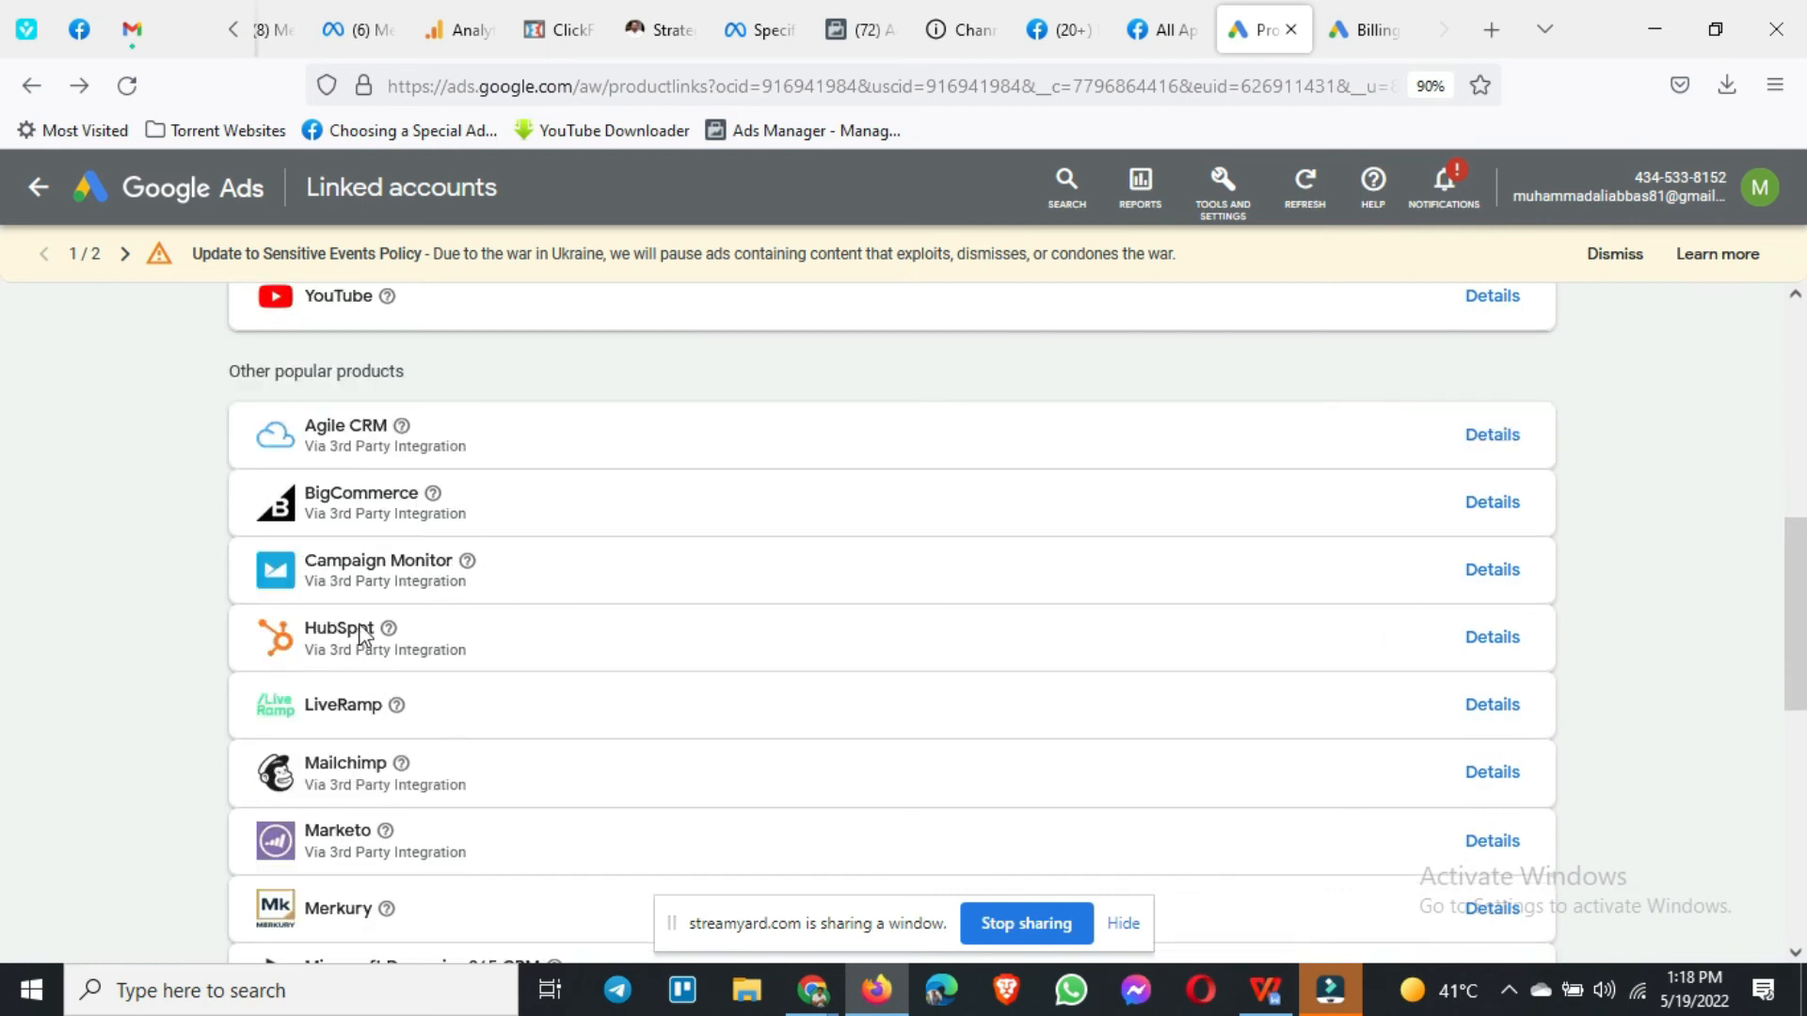
scroll(443, 649, "down", 1)
scroll(461, 607, "down", 1)
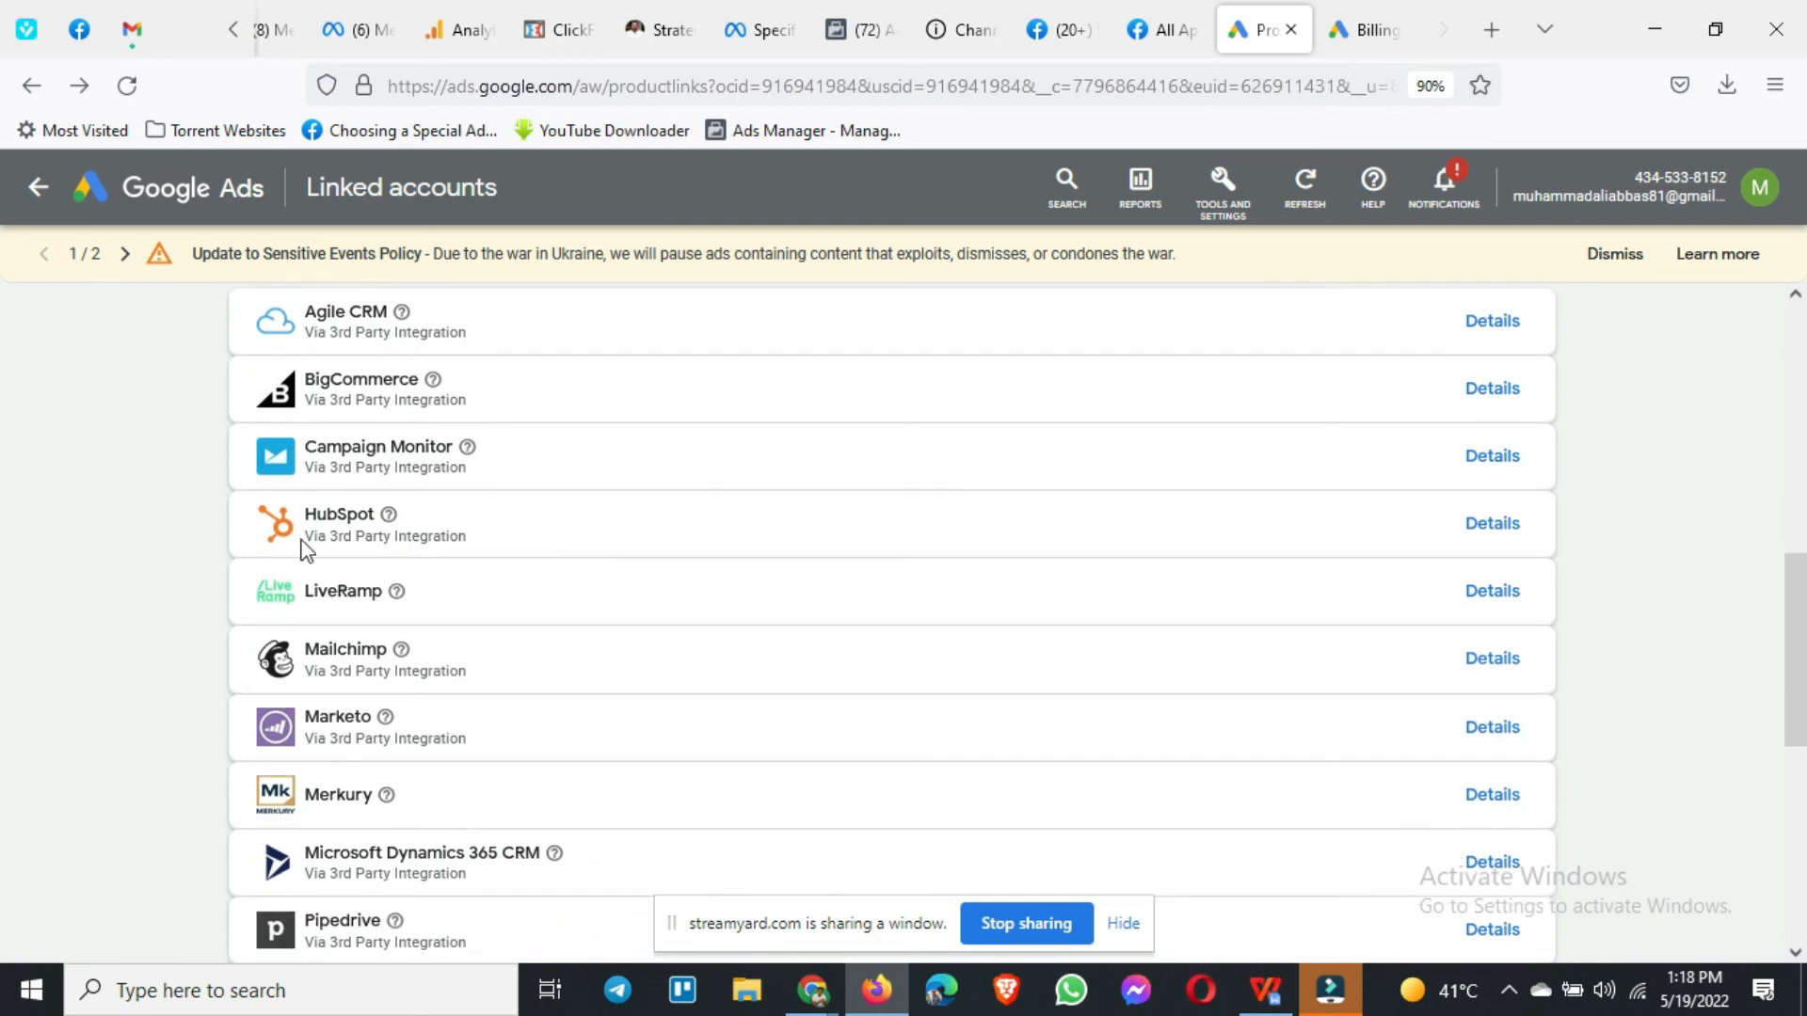
scroll(546, 570, "down", 1)
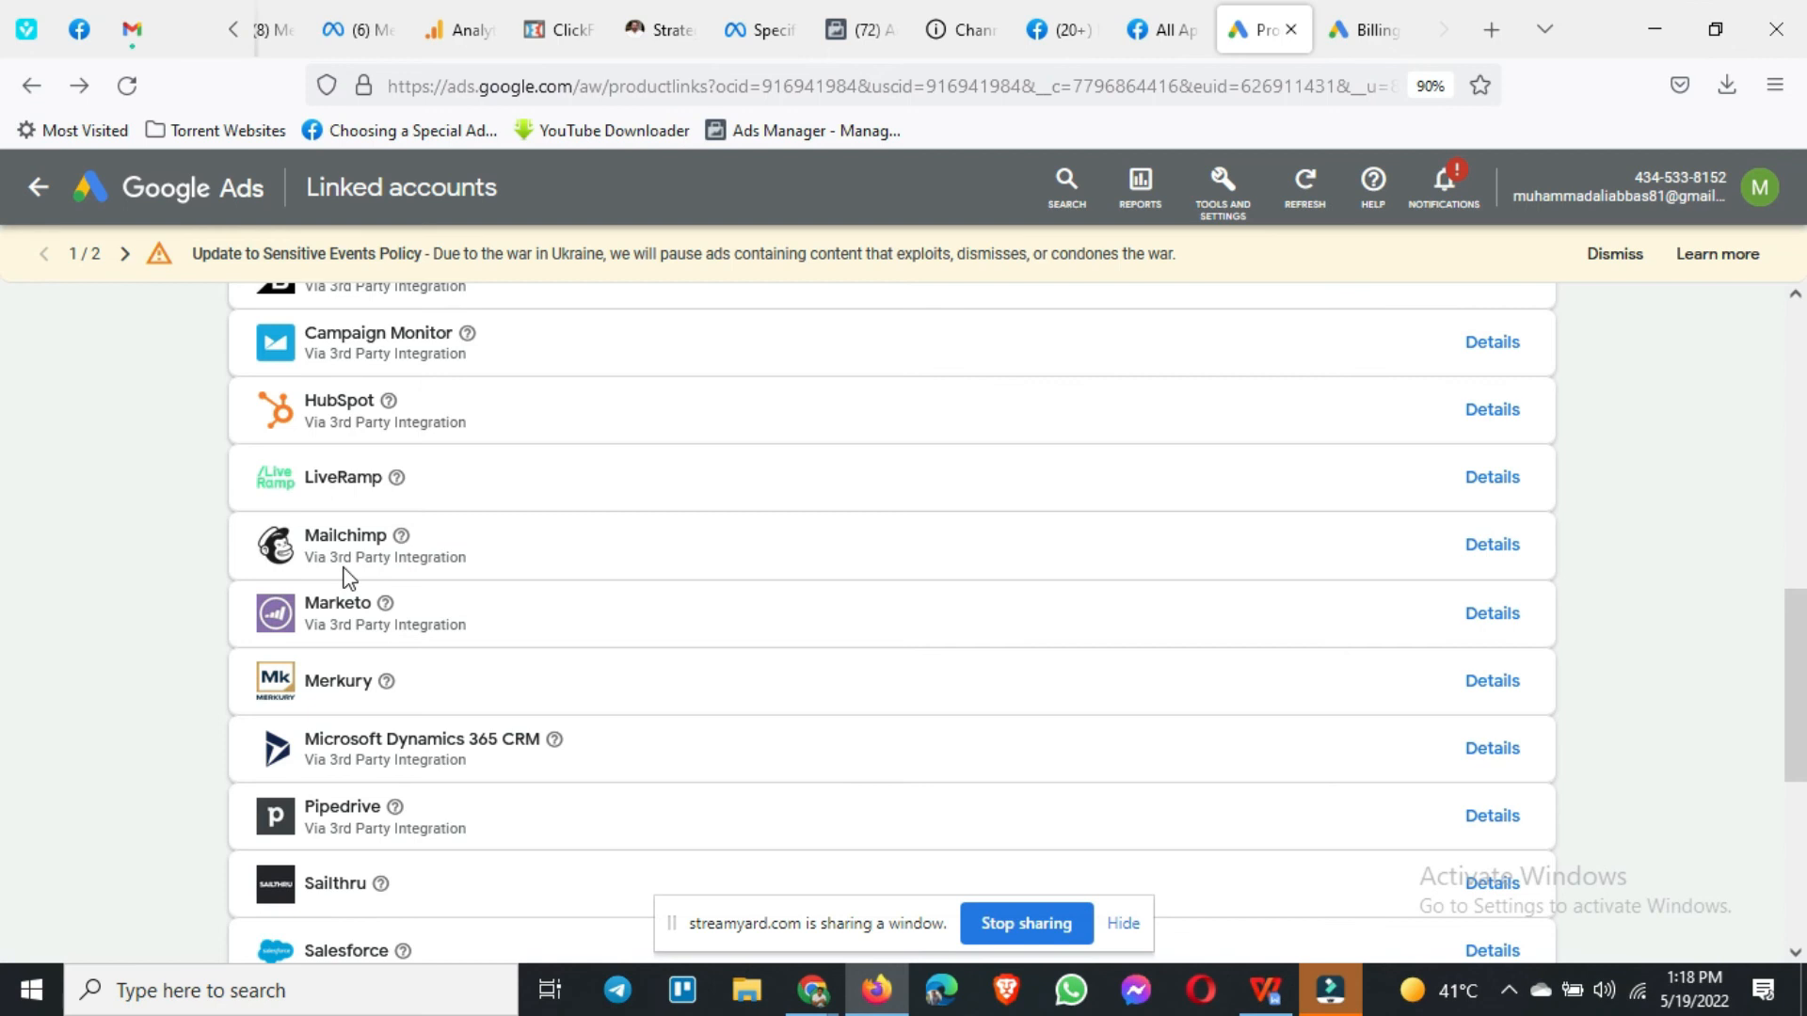
scroll(347, 577, "down", 4)
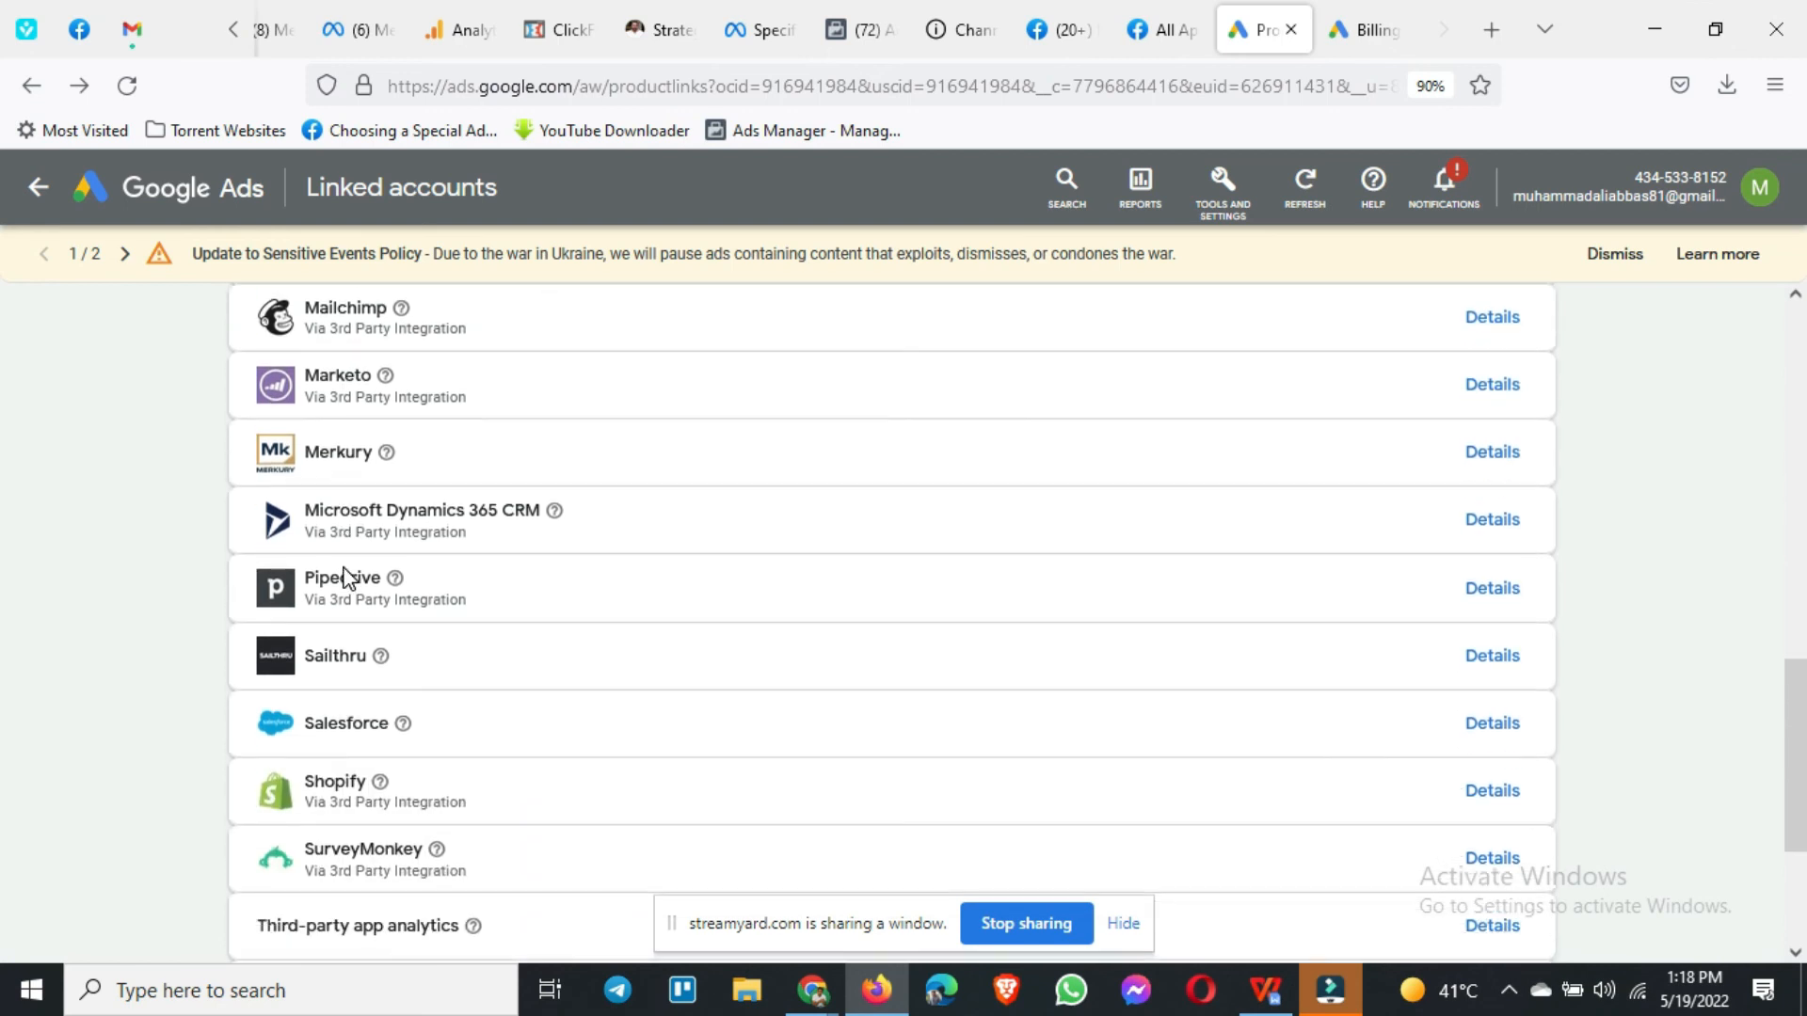
scroll(346, 576, "down", 1)
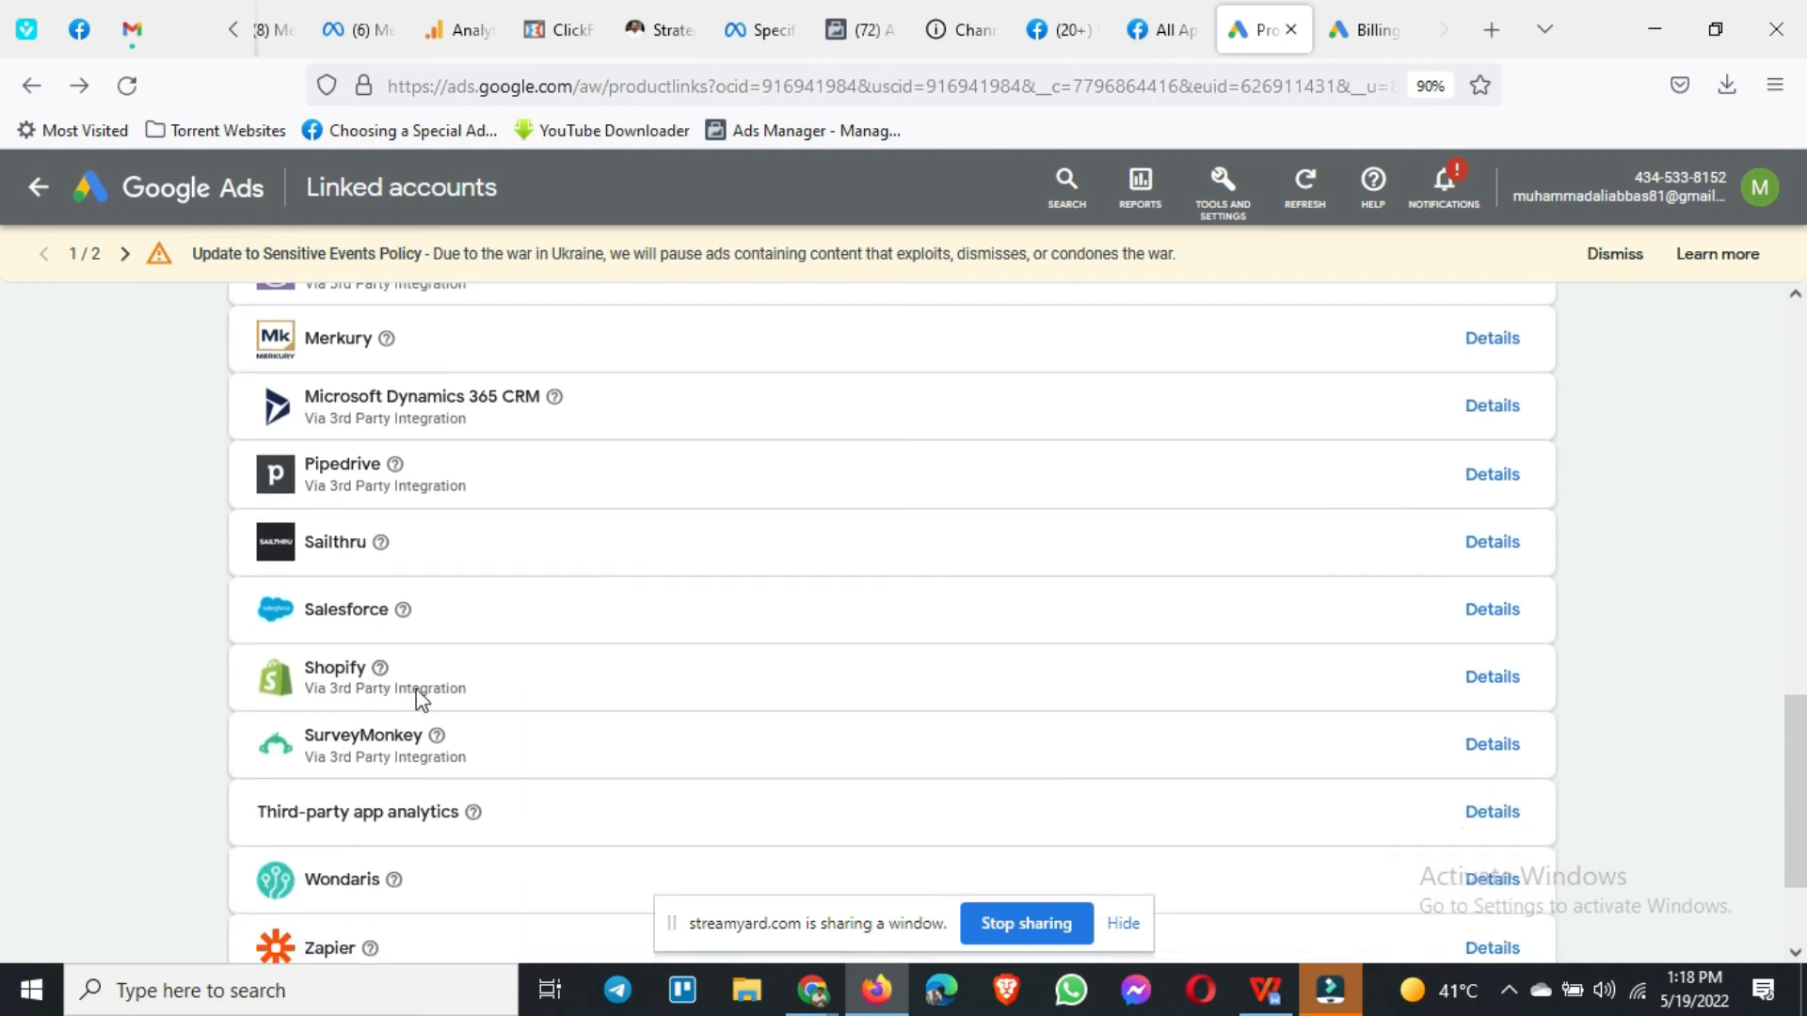
scroll(348, 704, "down", 2)
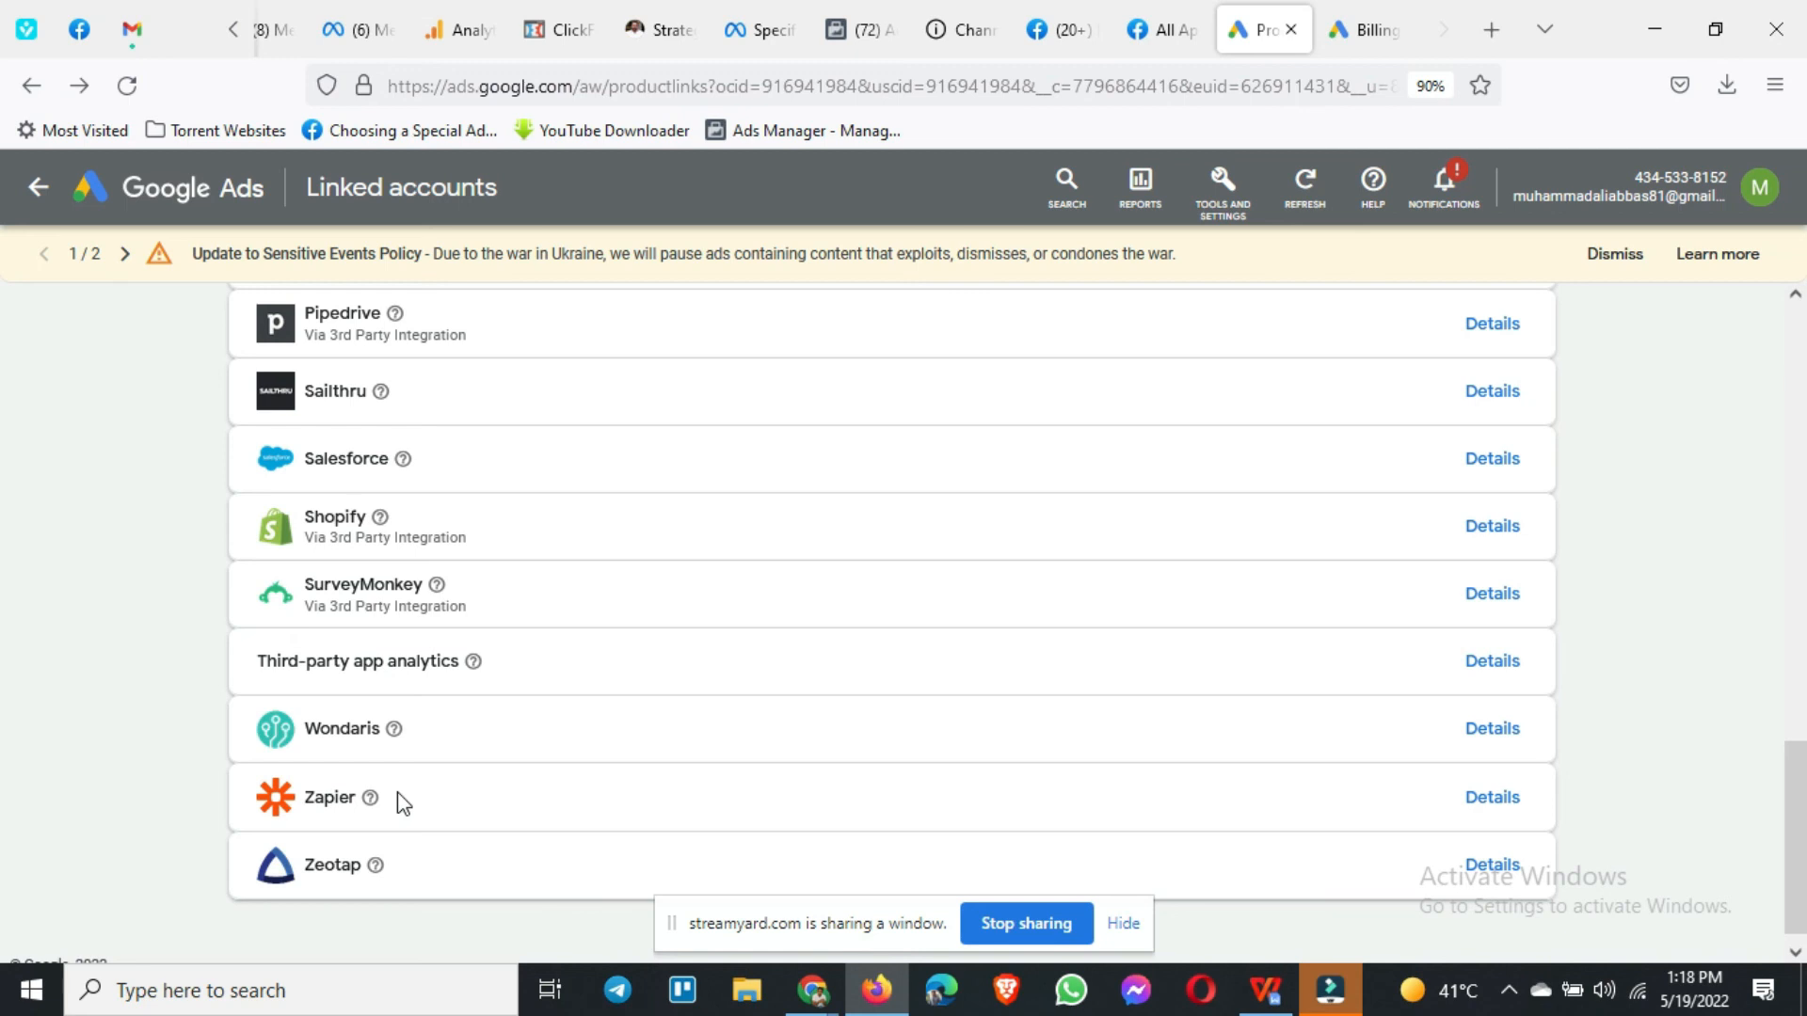
scroll(403, 802, "down", 1)
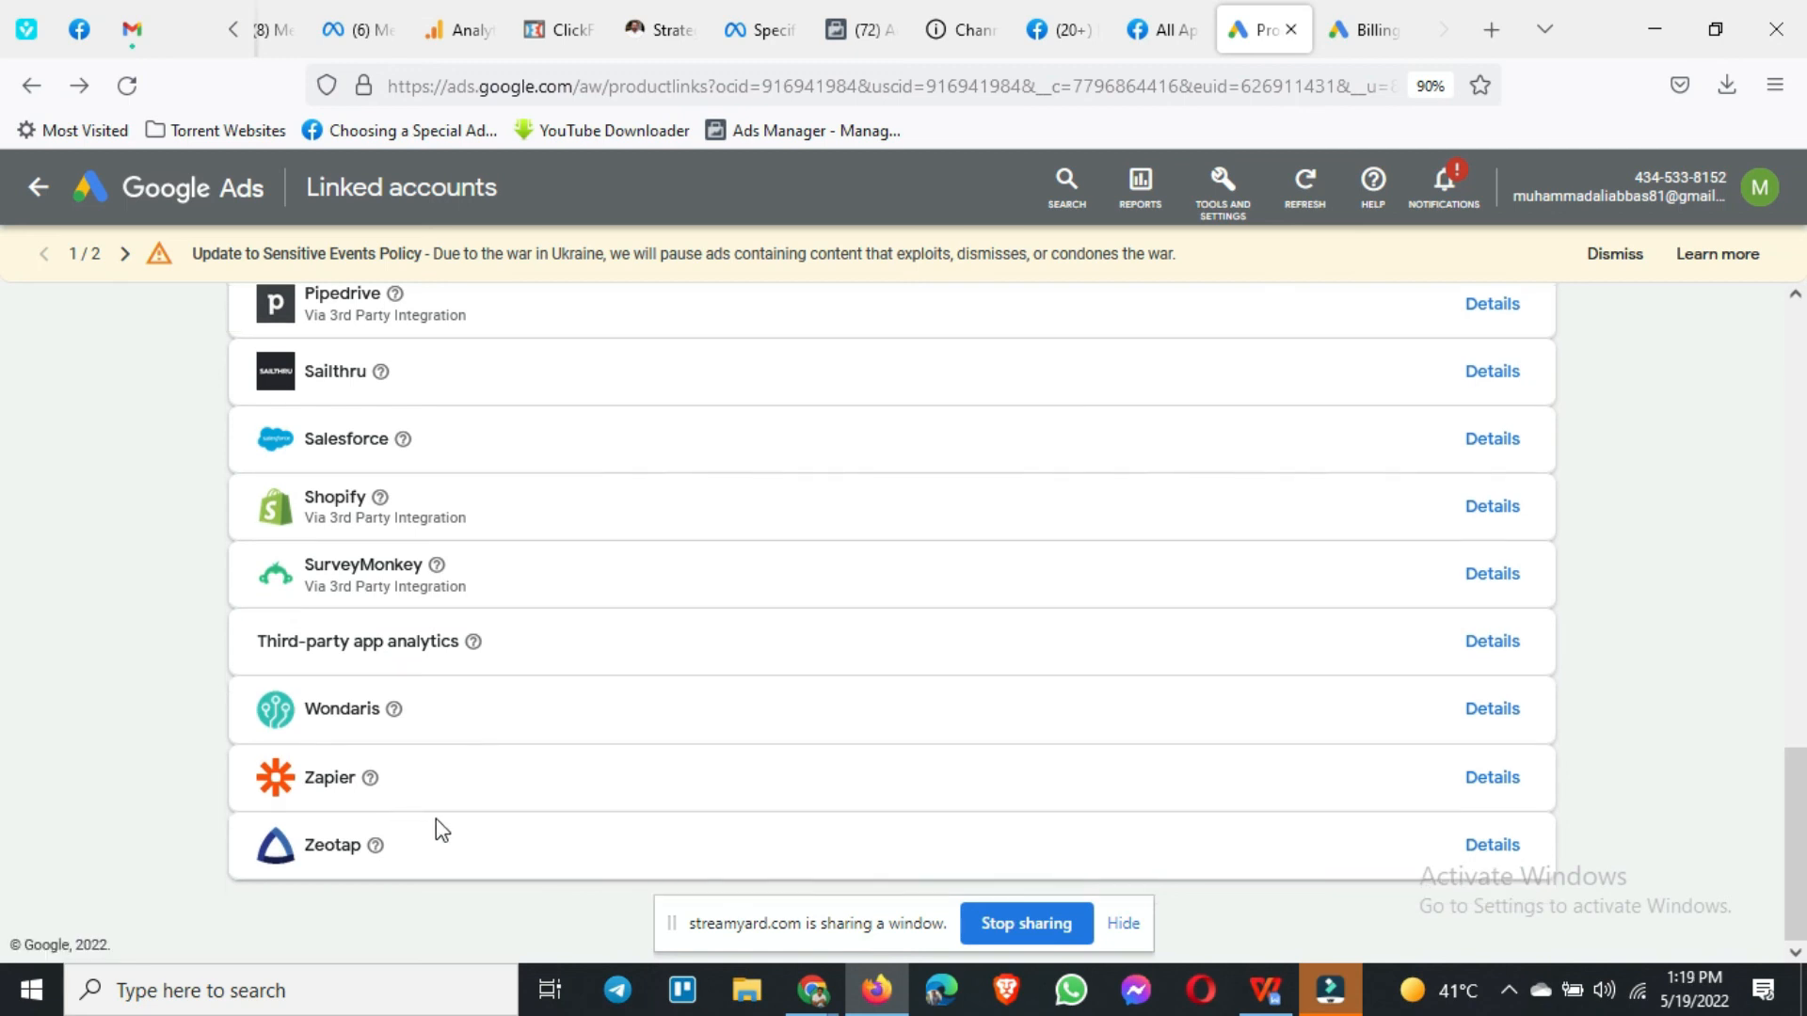
scroll(439, 828, "up", 4)
scroll(437, 823, "up", 10)
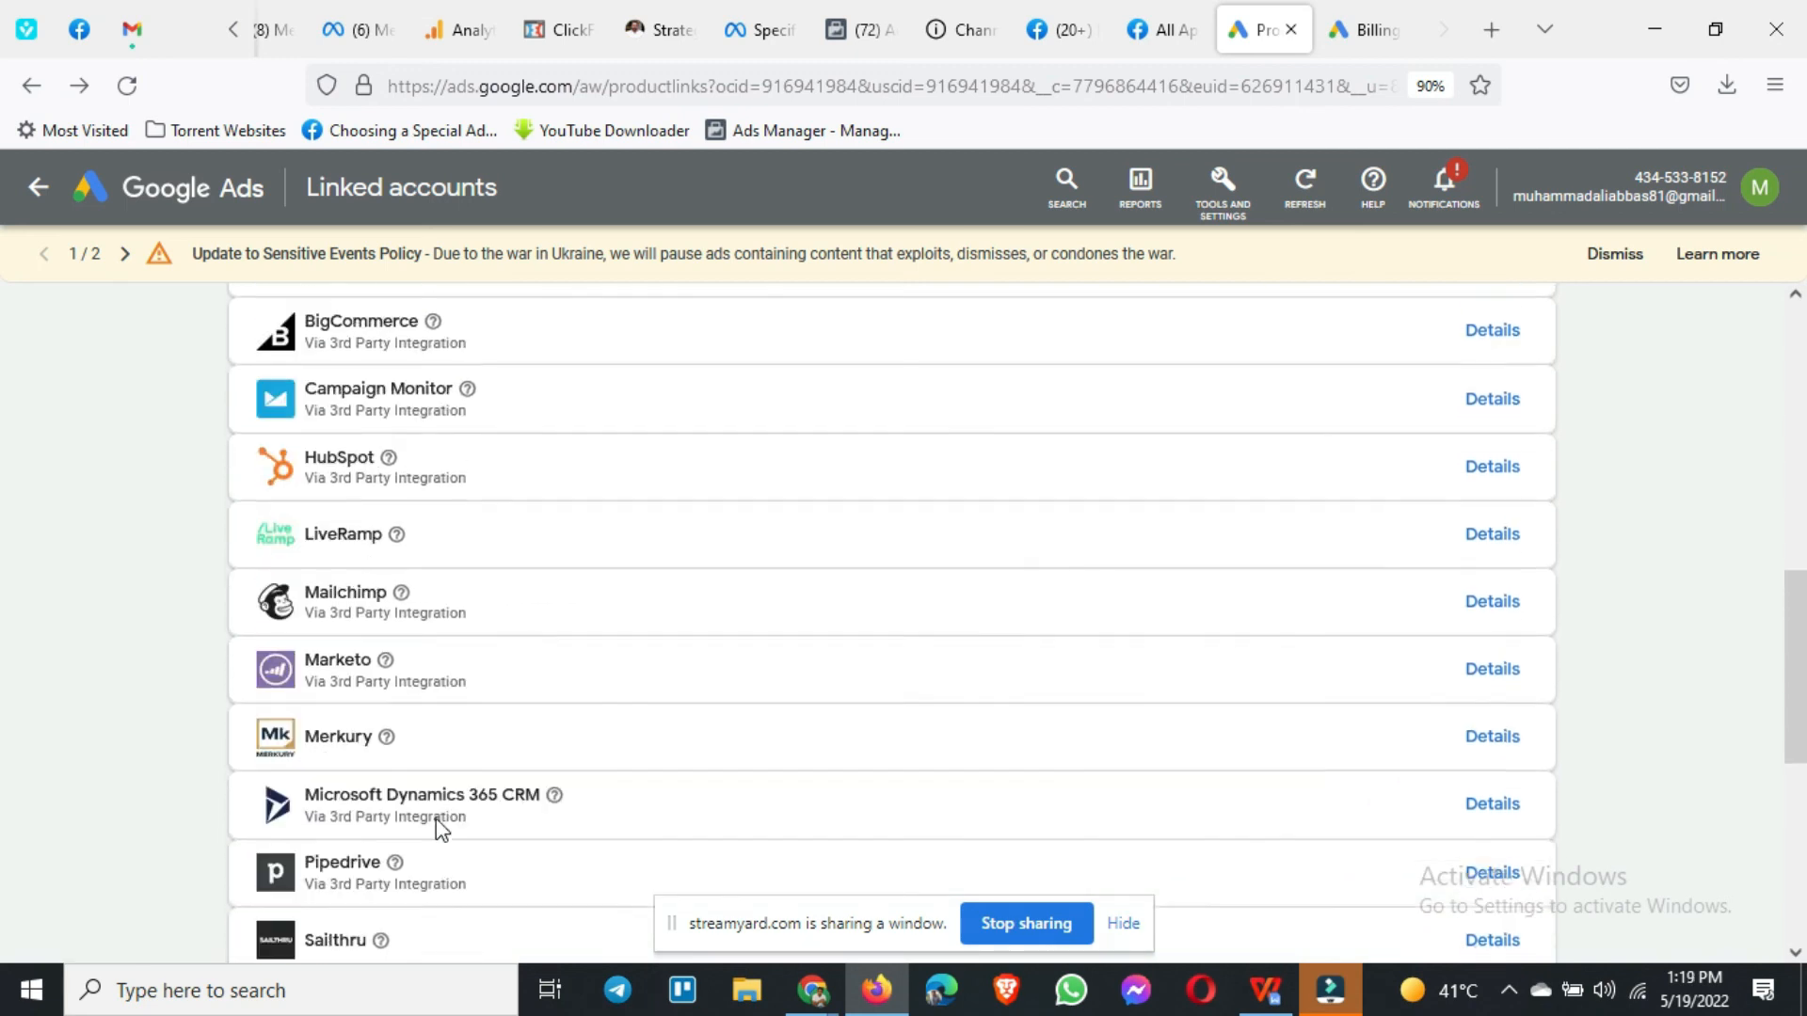
scroll(436, 821, "up", 4)
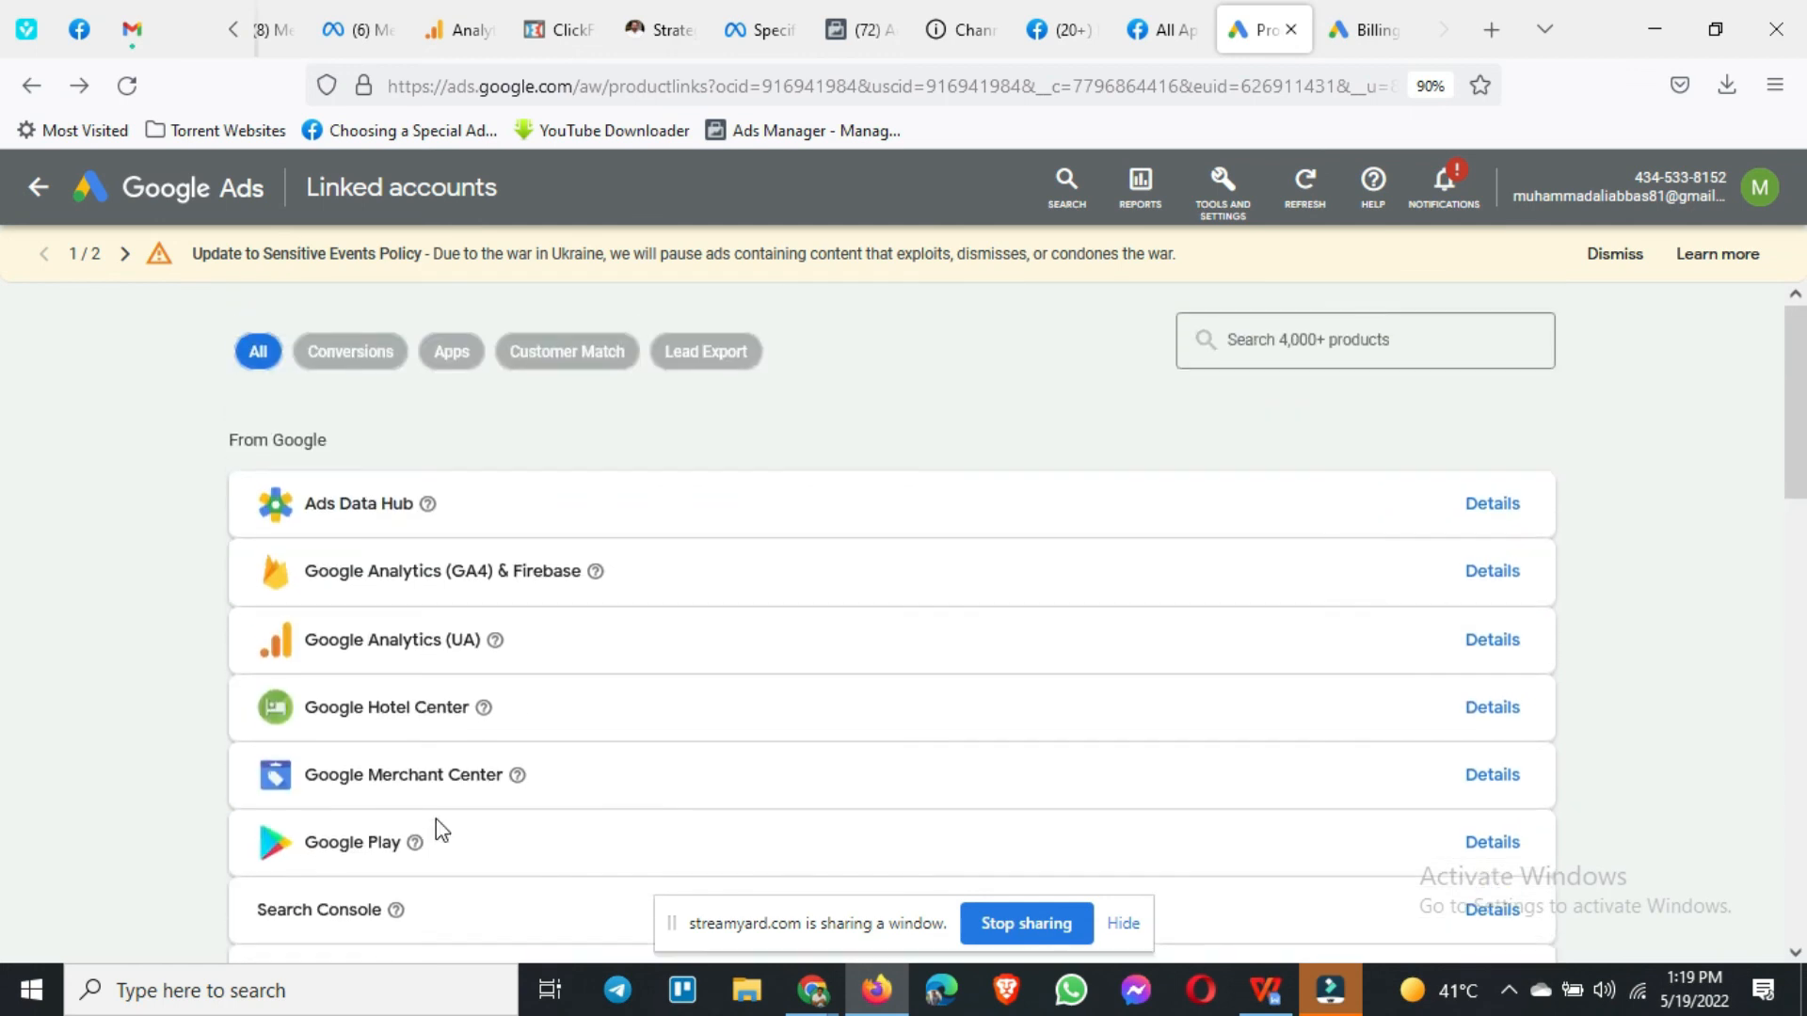
left_click(1236, 201)
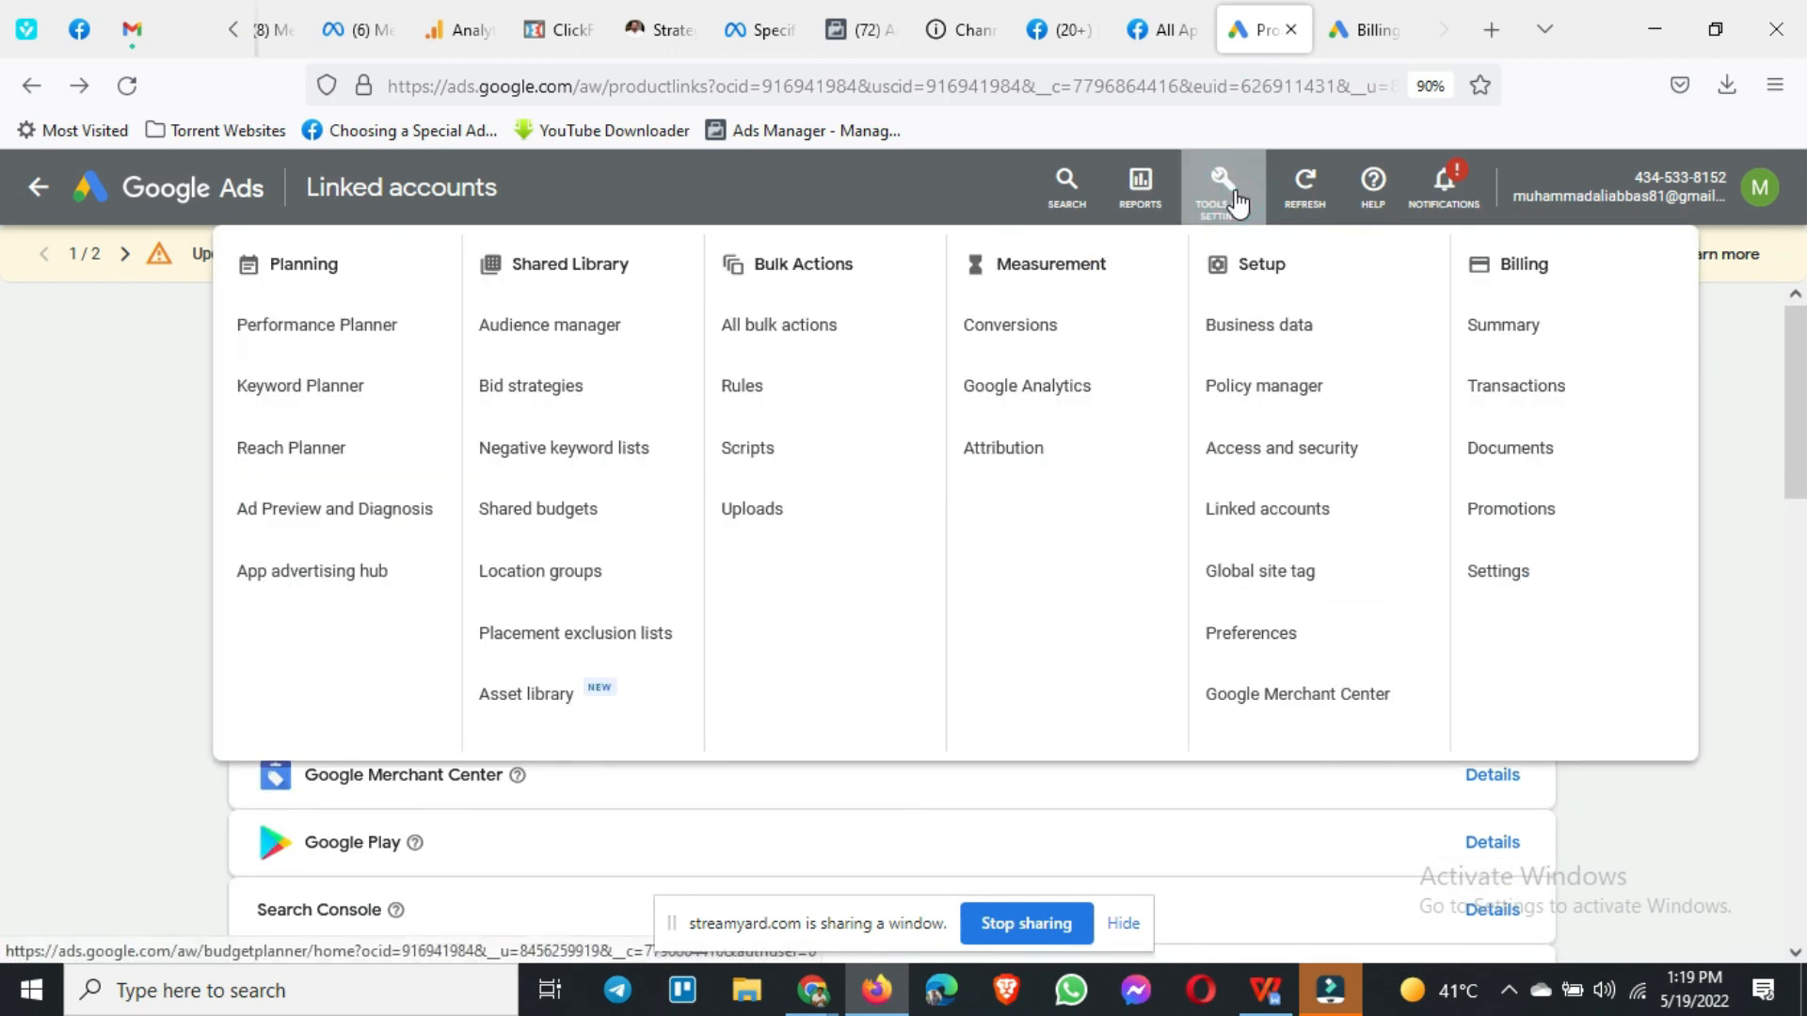
left_click(1287, 543)
scroll(401, 603, "down", 2)
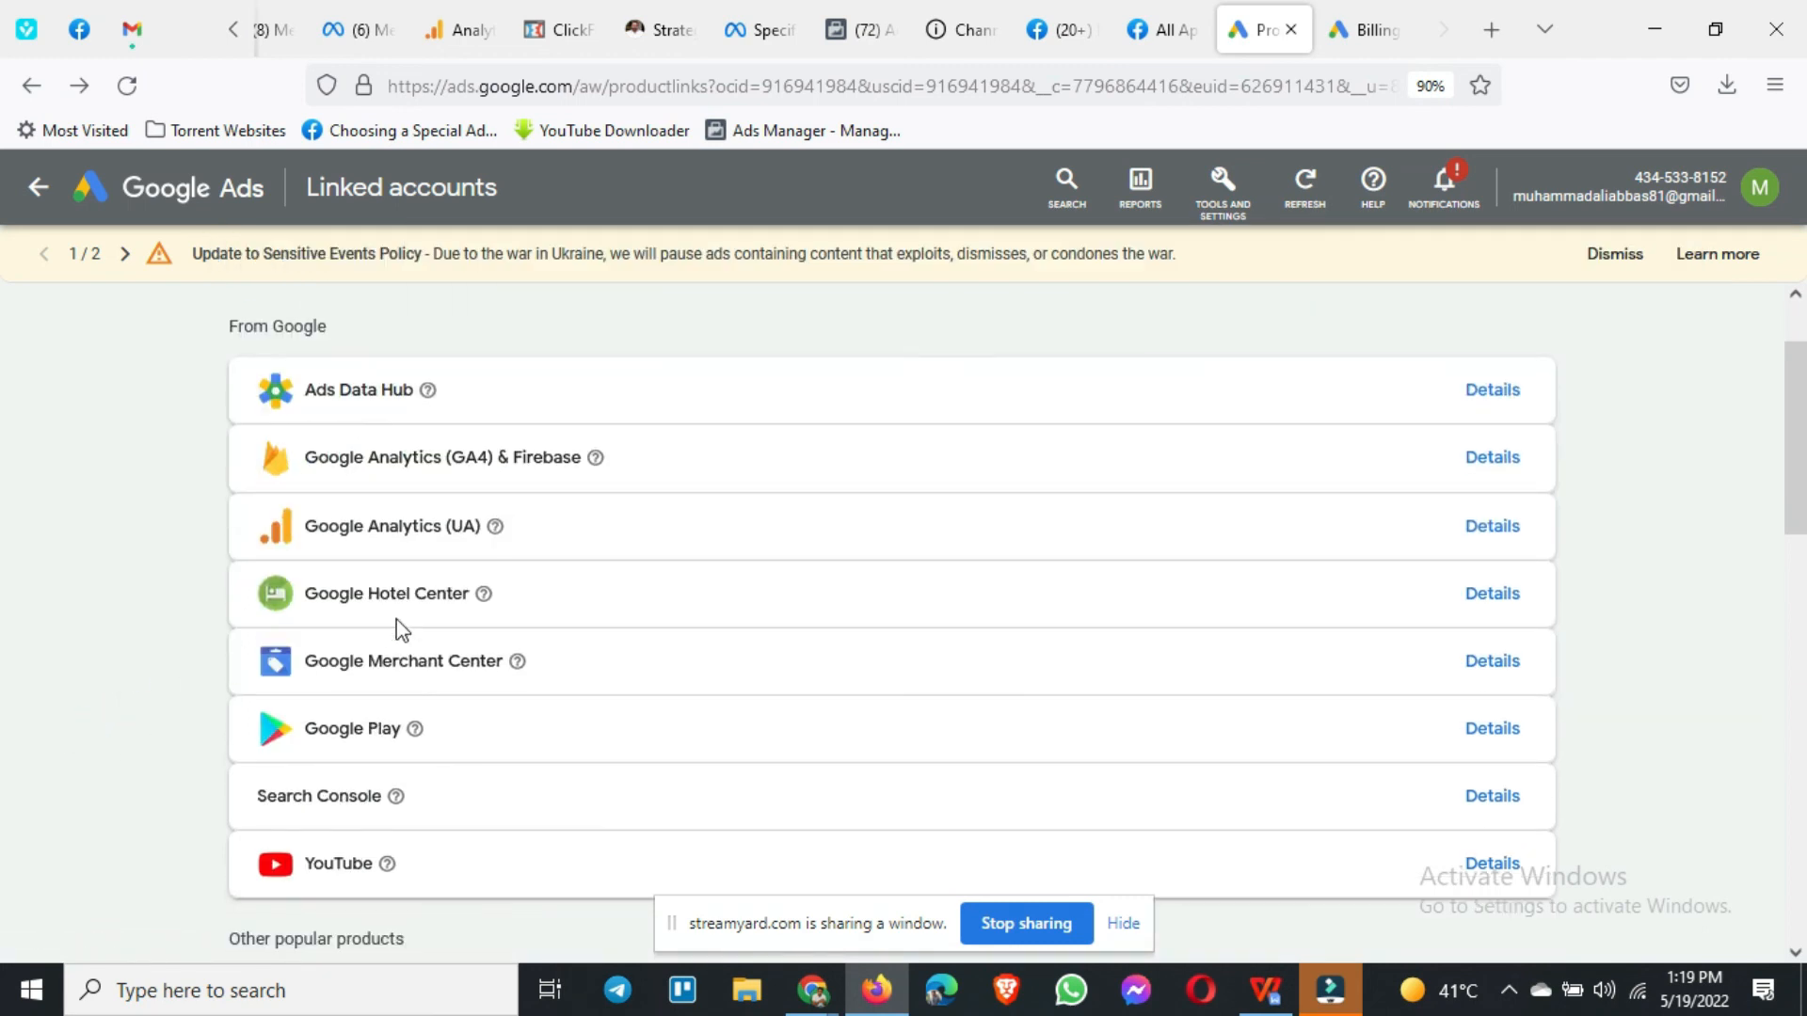